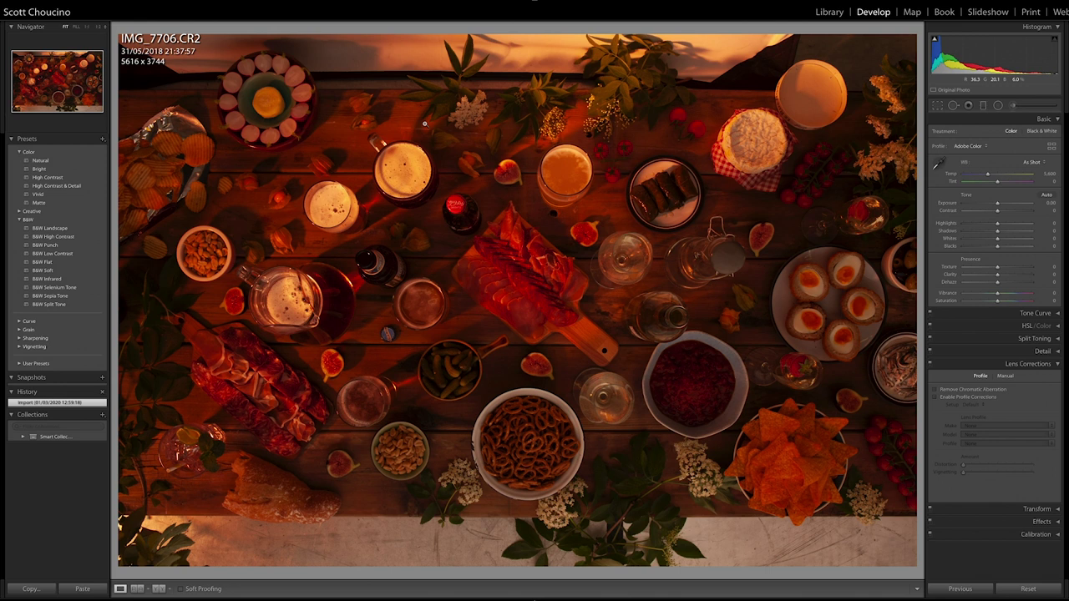
- Rotate the photo 180° so the bread and baguette end sits at the top
key(ctrl+])
key(ctrl+])
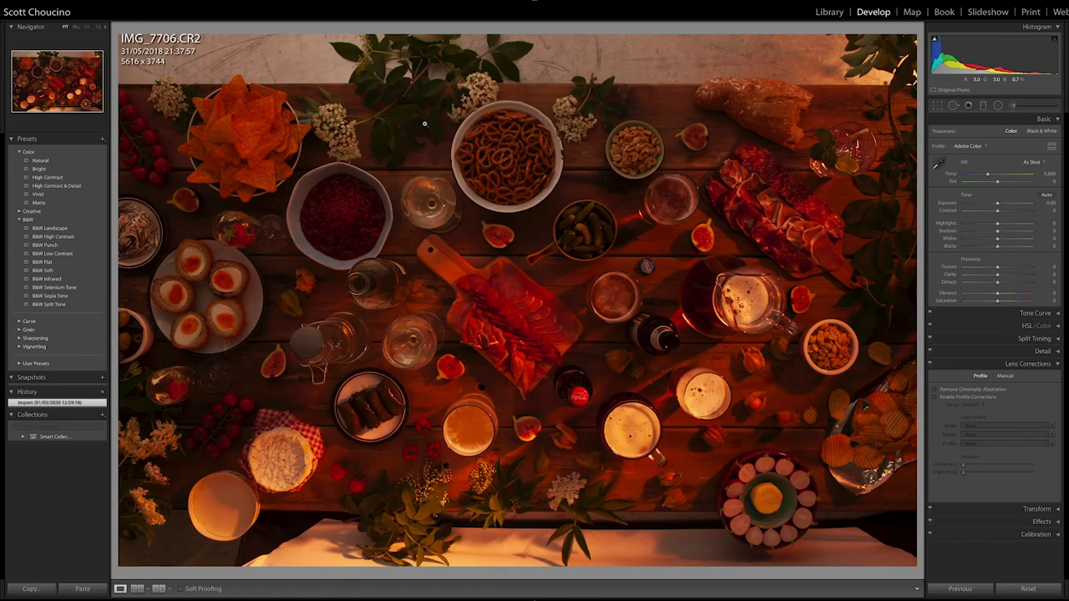
key(ctrl+[)
key(ctrl+[)
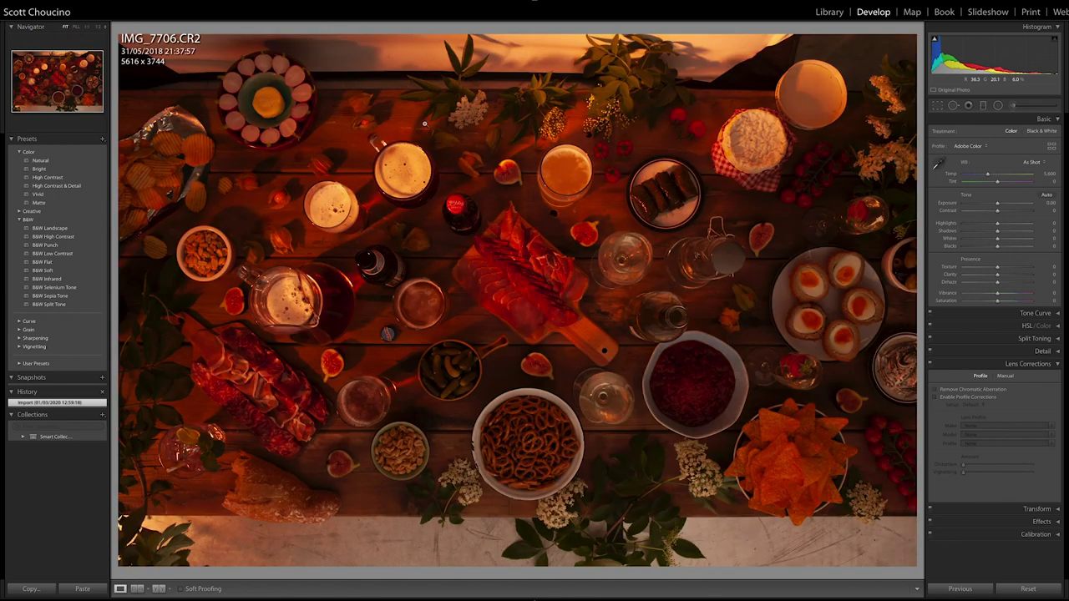
key(ctrl+[)
key(ctrl+[)
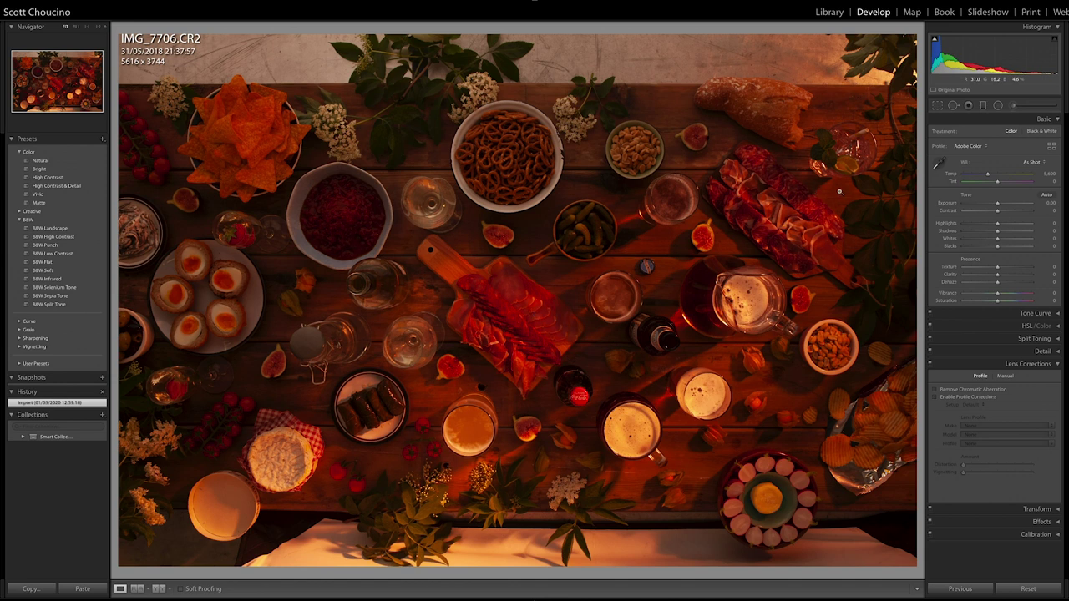
- Start a crop and lock its aspect ratio to 16 x 9
click(938, 107)
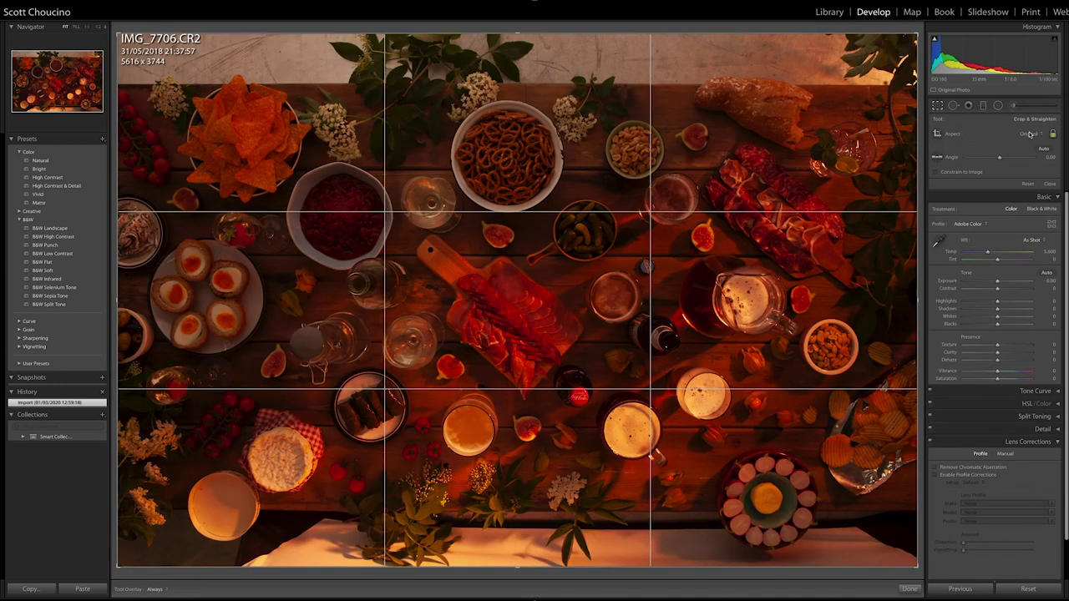
click(1032, 134)
click(1035, 138)
click(1037, 136)
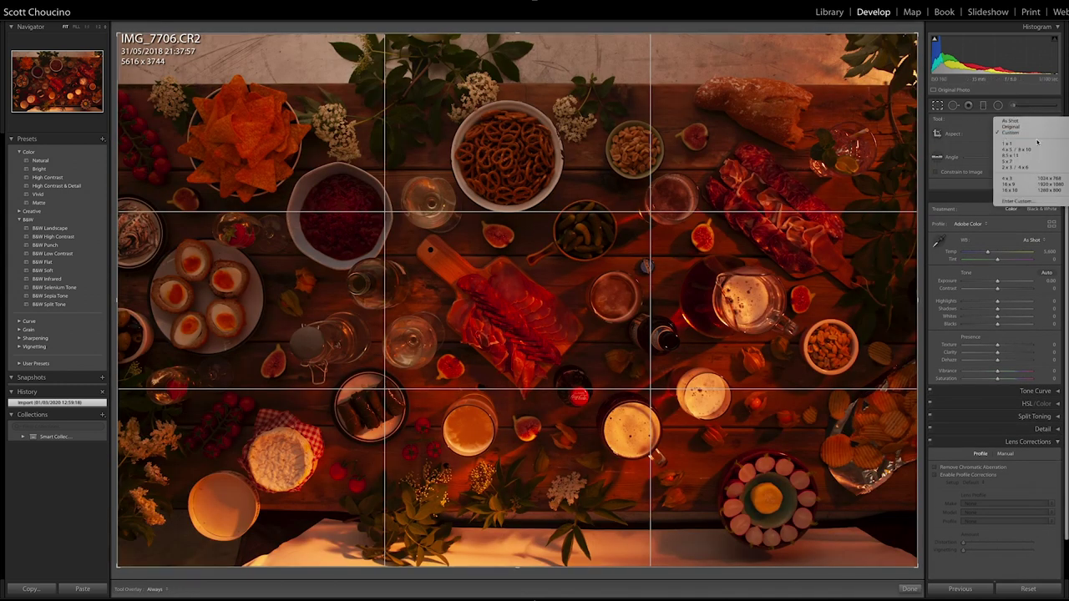
click(1027, 184)
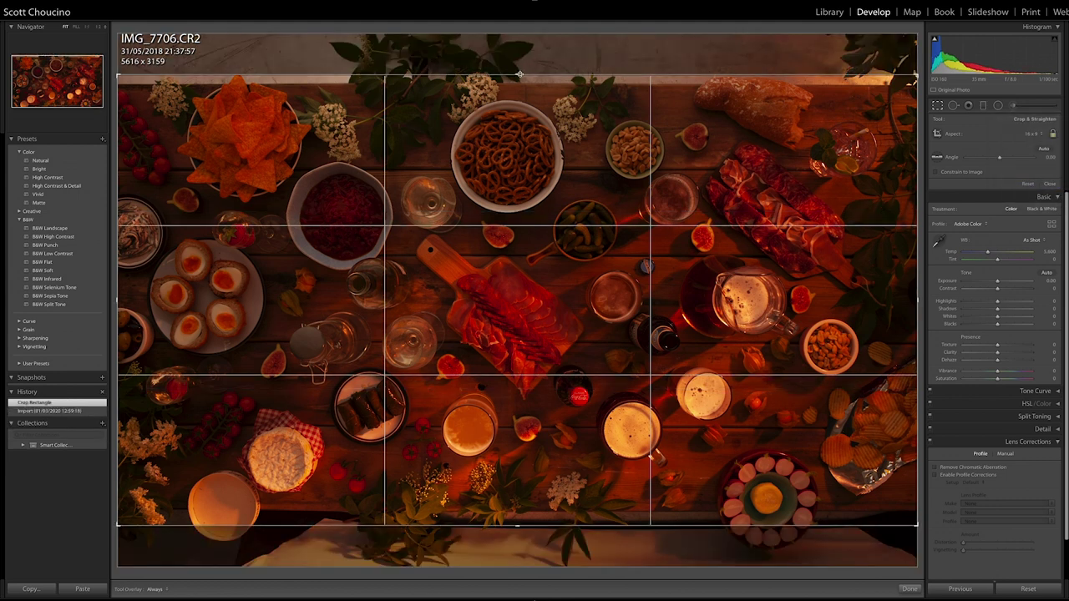
- Trim top and bottom, straighten by -0.82°, shift the photo left, and apply the crop
drag(521, 72, 519, 79)
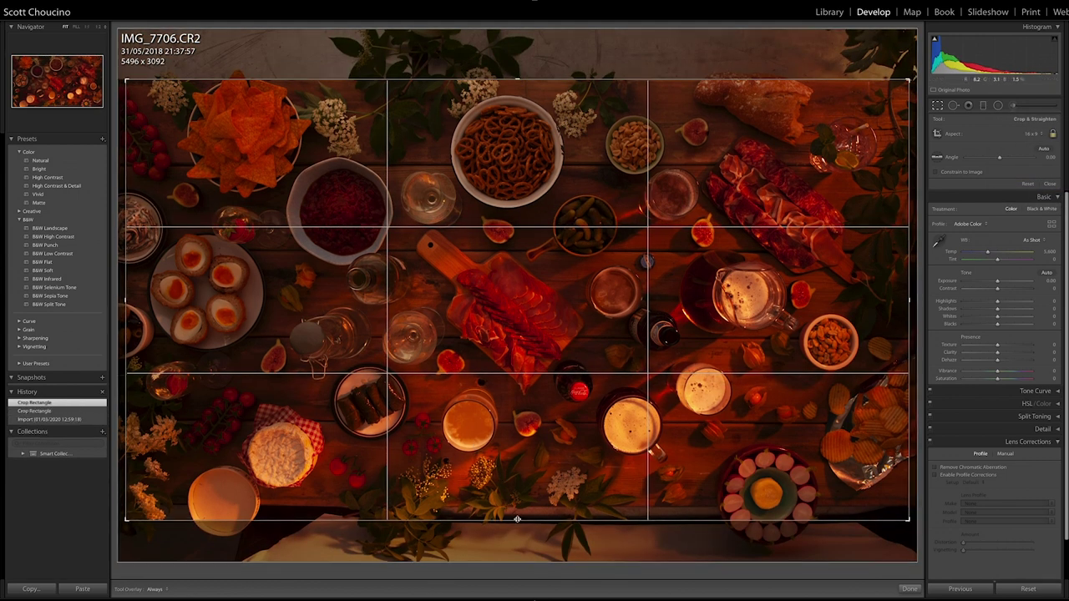
drag(517, 520, 517, 506)
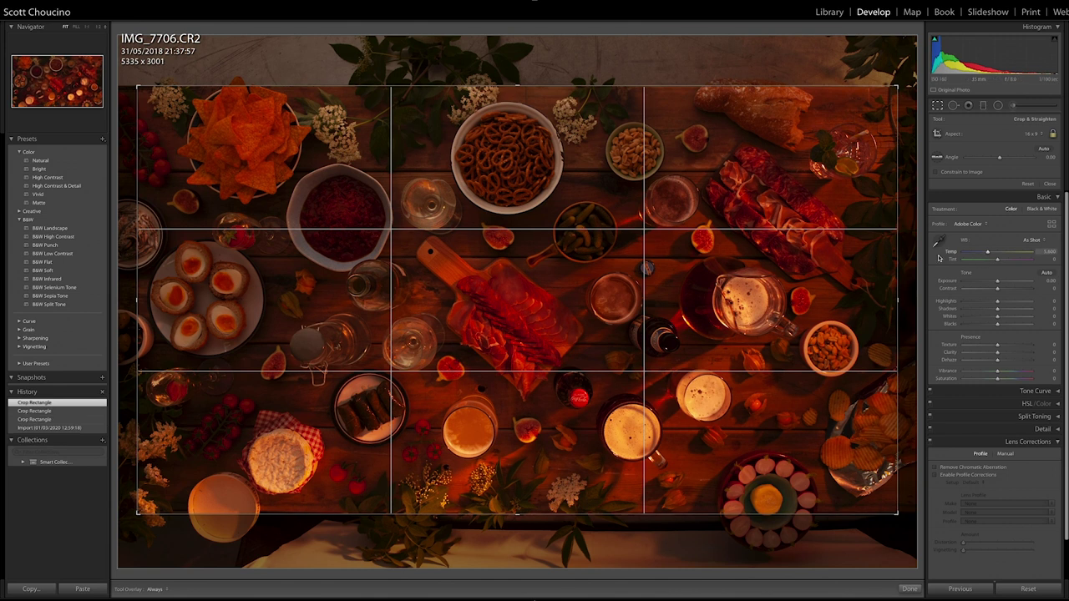
drag(914, 259, 913, 264)
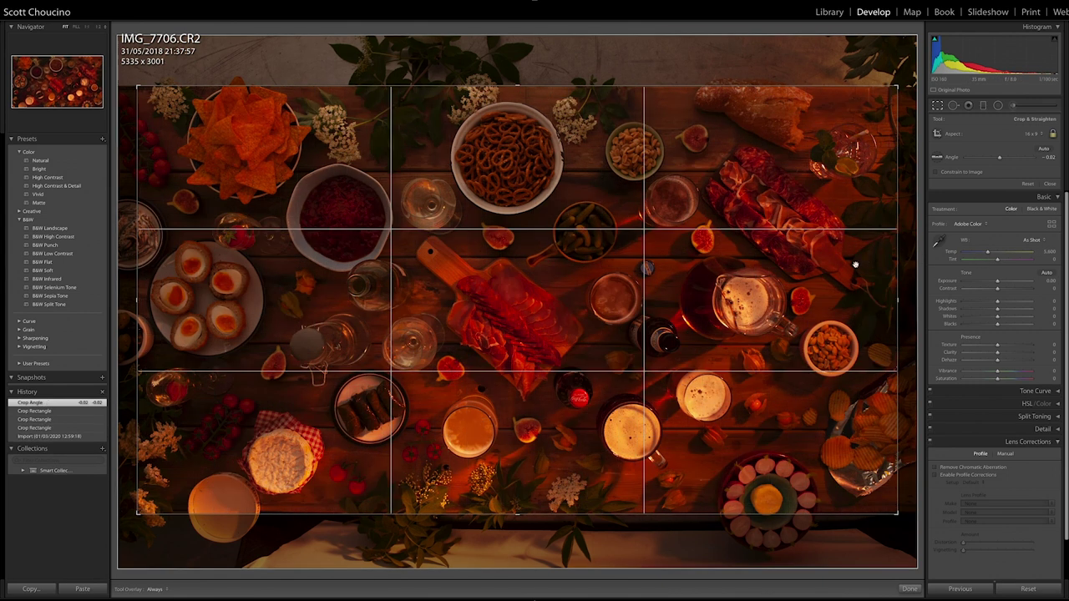
drag(817, 265, 795, 269)
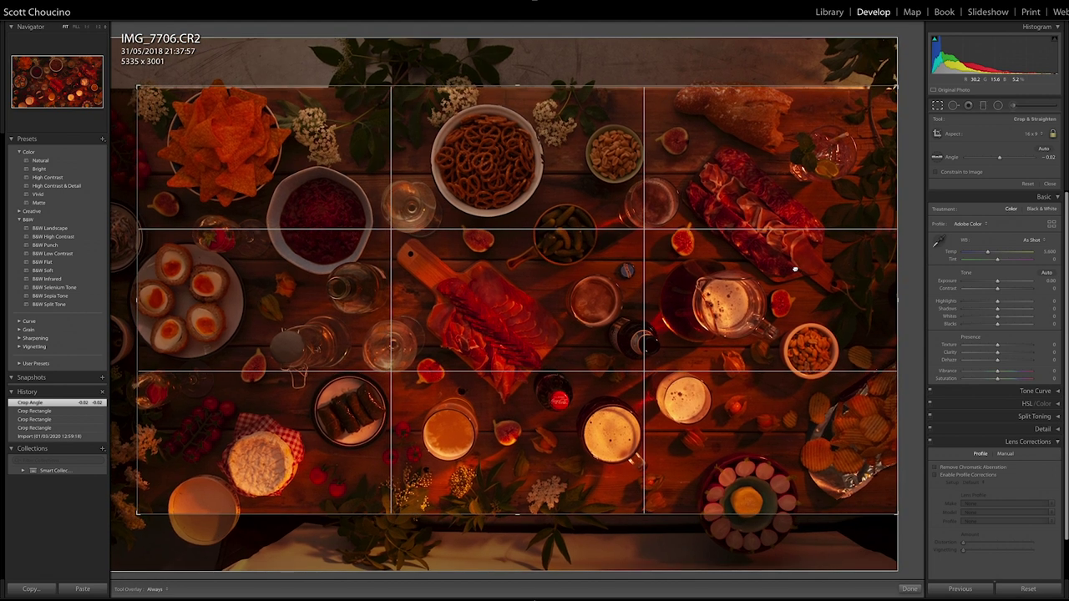
key(Return)
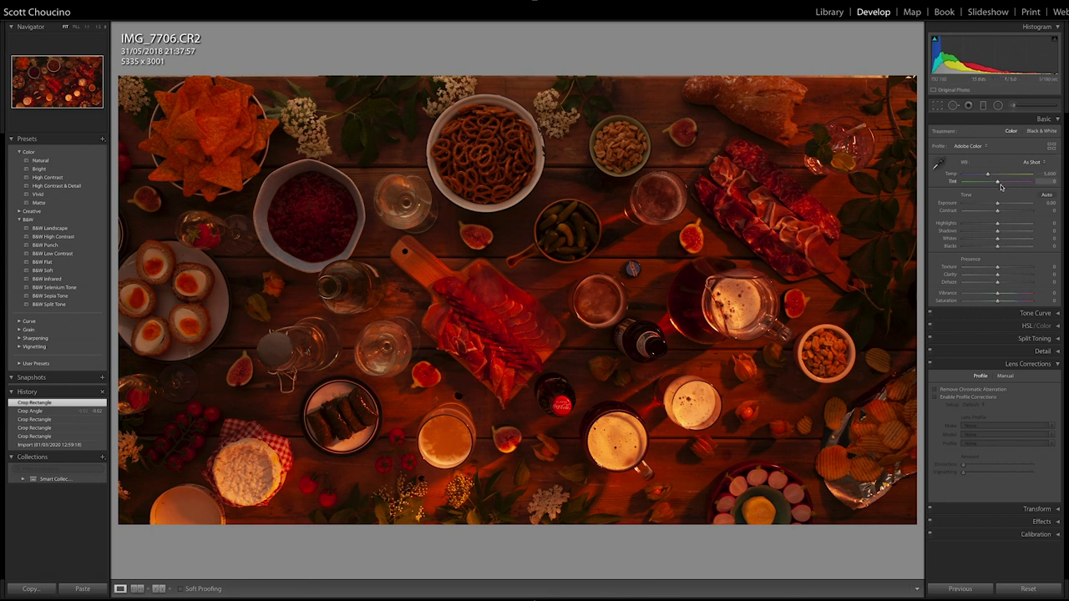
- Raise Exposure to about +1.05 and zoom in on the charcuterie board
drag(1004, 206, 1005, 205)
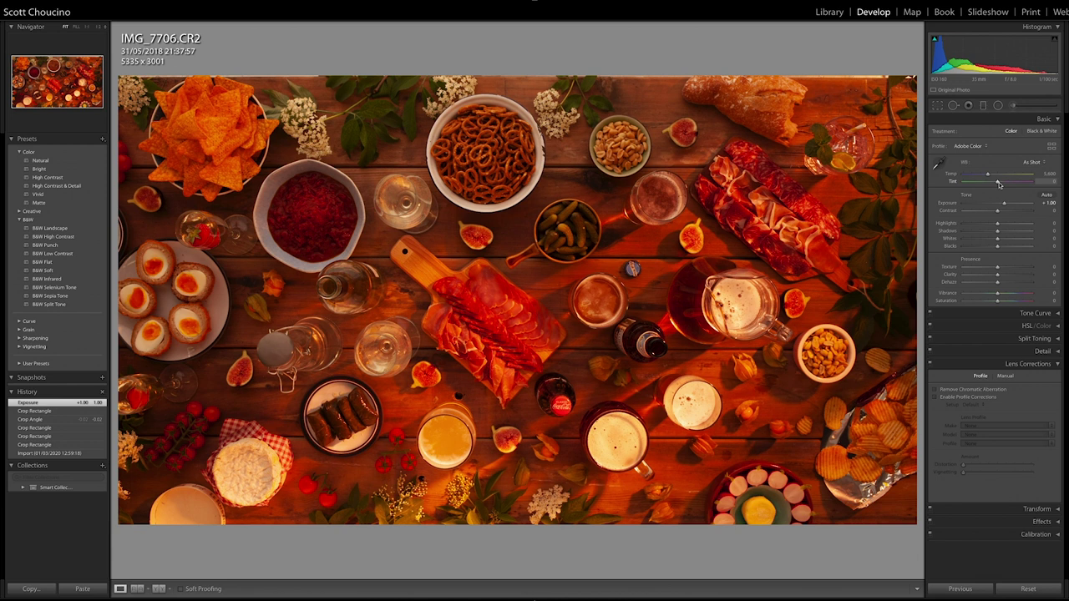
drag(1004, 206, 1004, 205)
click(524, 323)
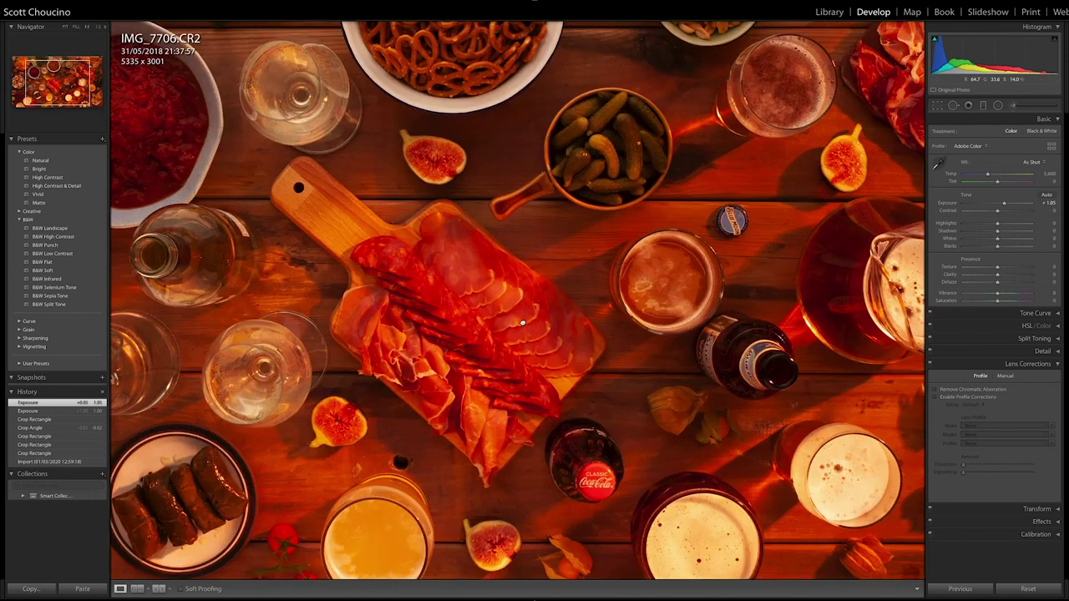
- Cool the white balance Temp to 3,250 to remove the orange cast
drag(988, 175, 971, 177)
click(611, 203)
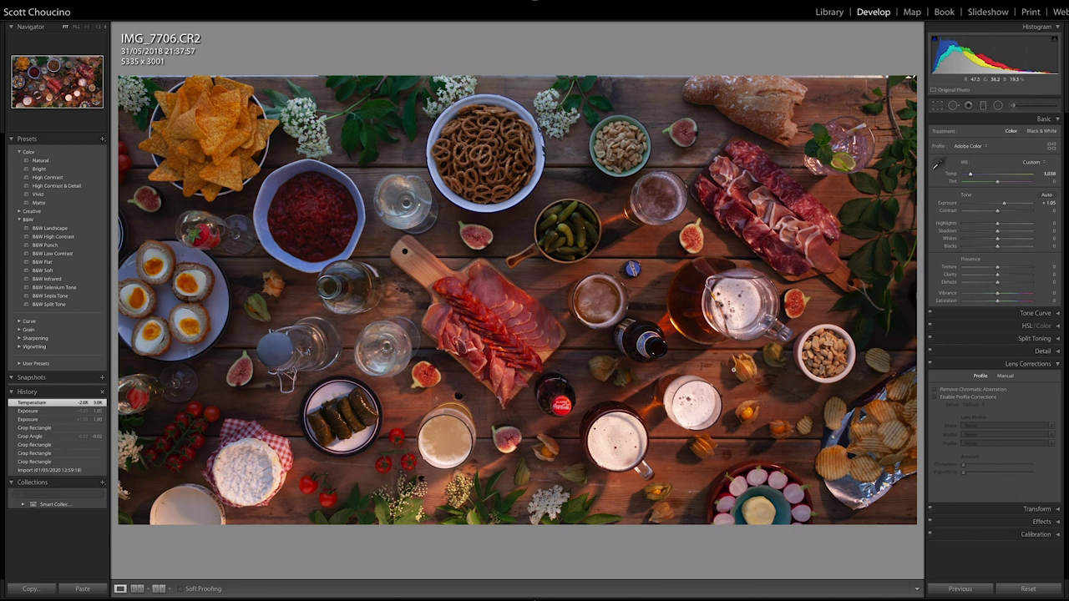
drag(970, 175, 972, 175)
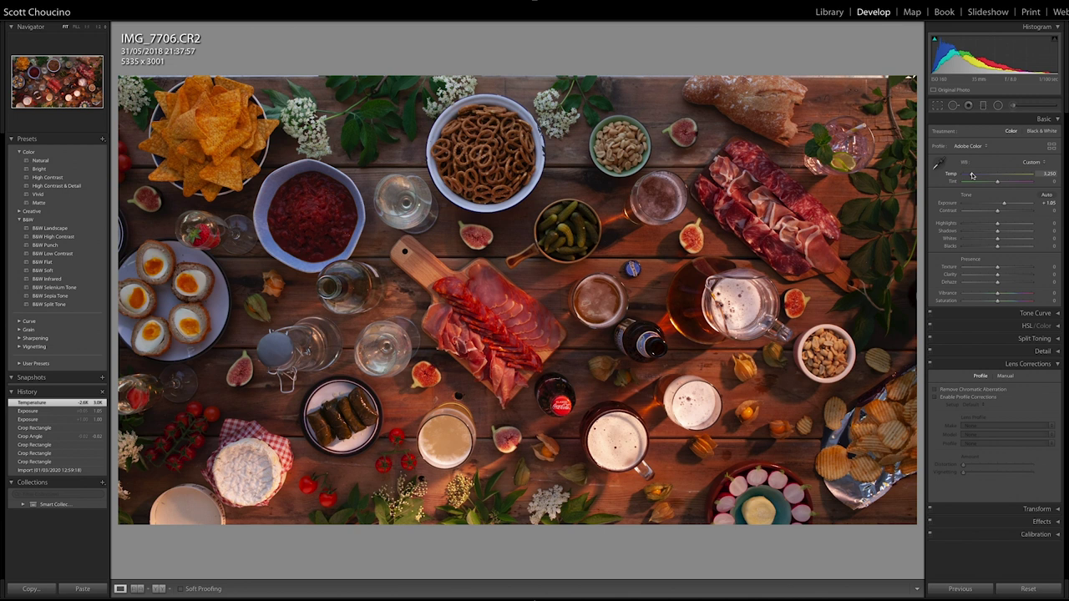
drag(973, 174, 972, 174)
- Trim a little more off the crop's top edge, leaving 5281 x 2970
click(936, 106)
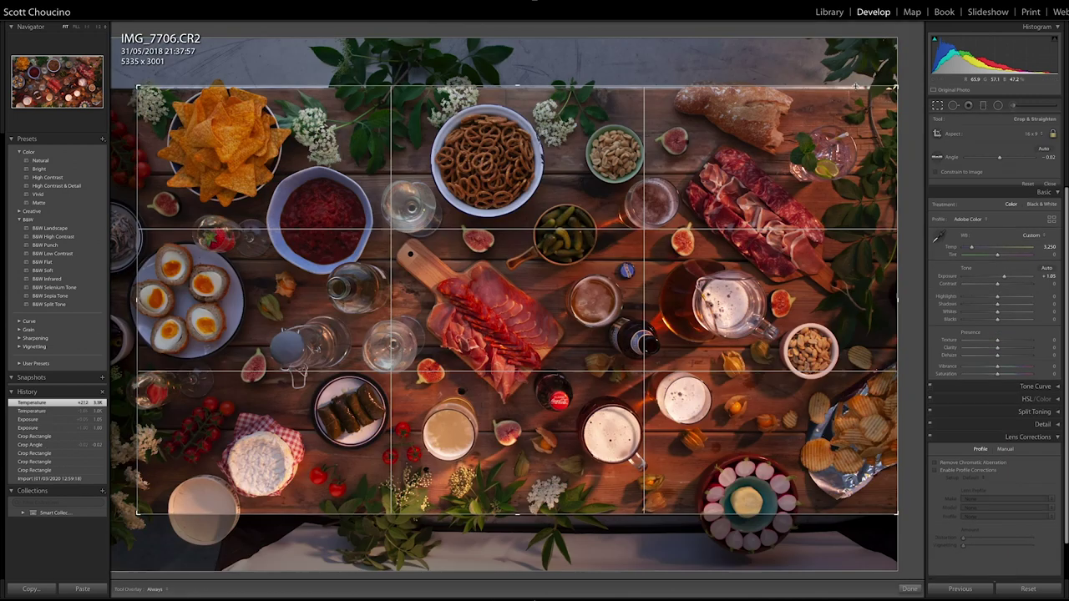
drag(856, 87, 856, 89)
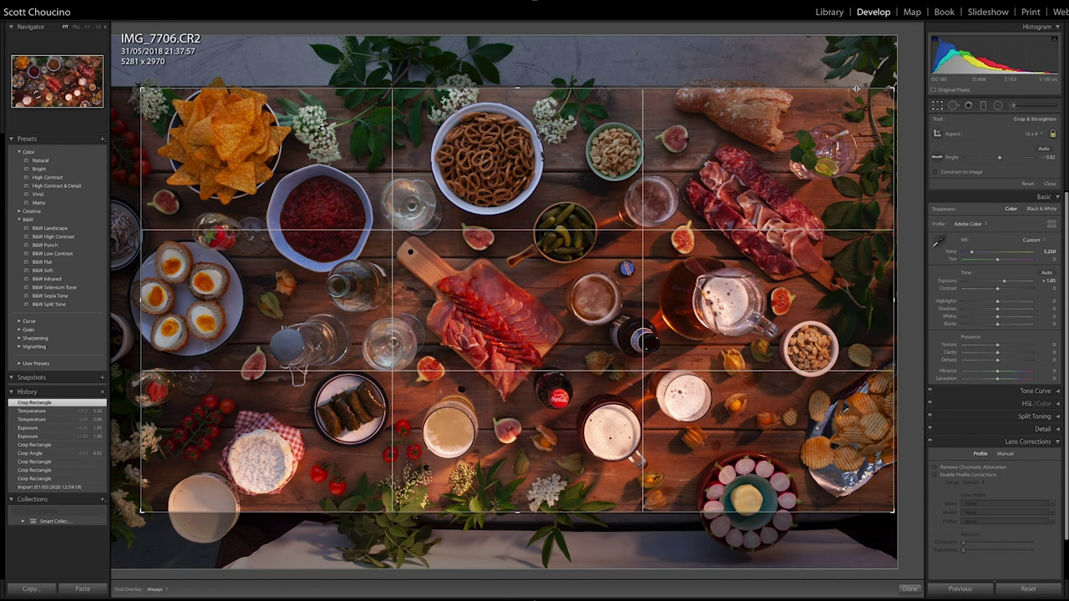
key(Return)
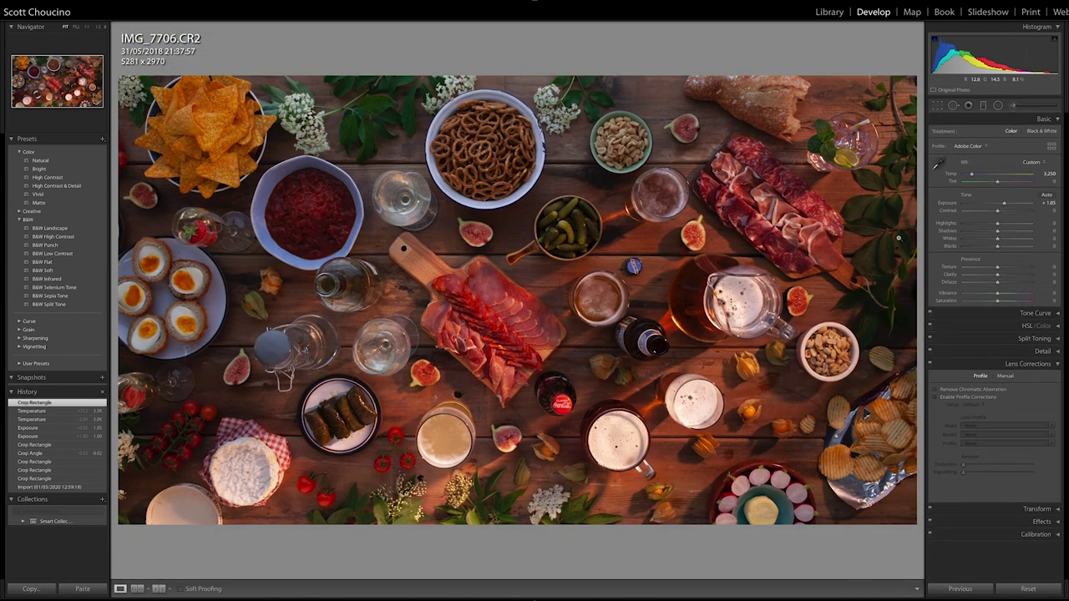
- Compare Before/After and inspect the glasses, Scotch eggs, pretzels and pickles up close
key(backslash)
key(backslash)
click(687, 311)
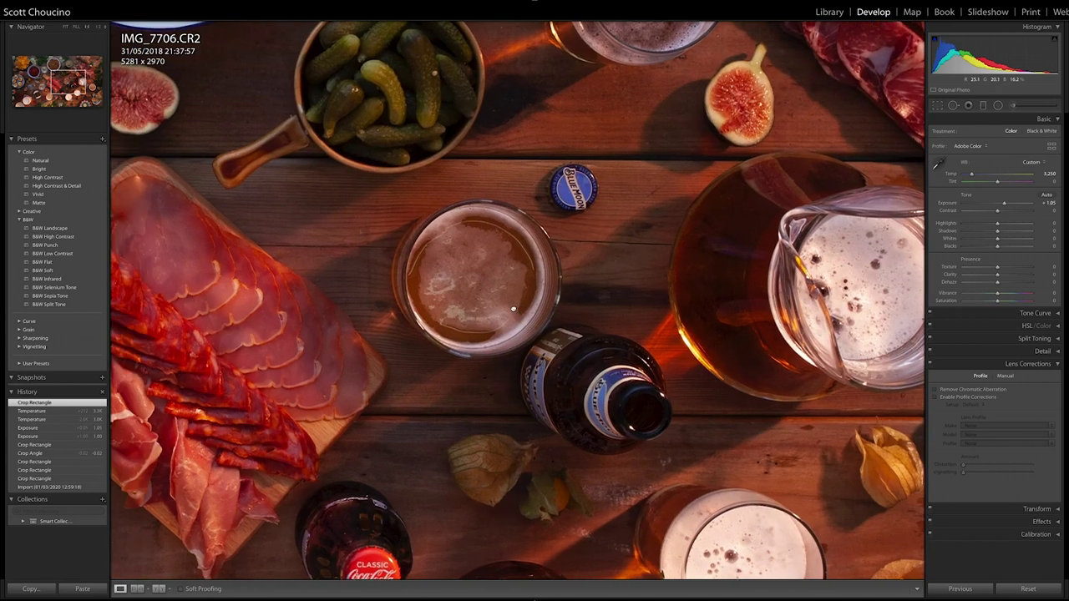
click(512, 310)
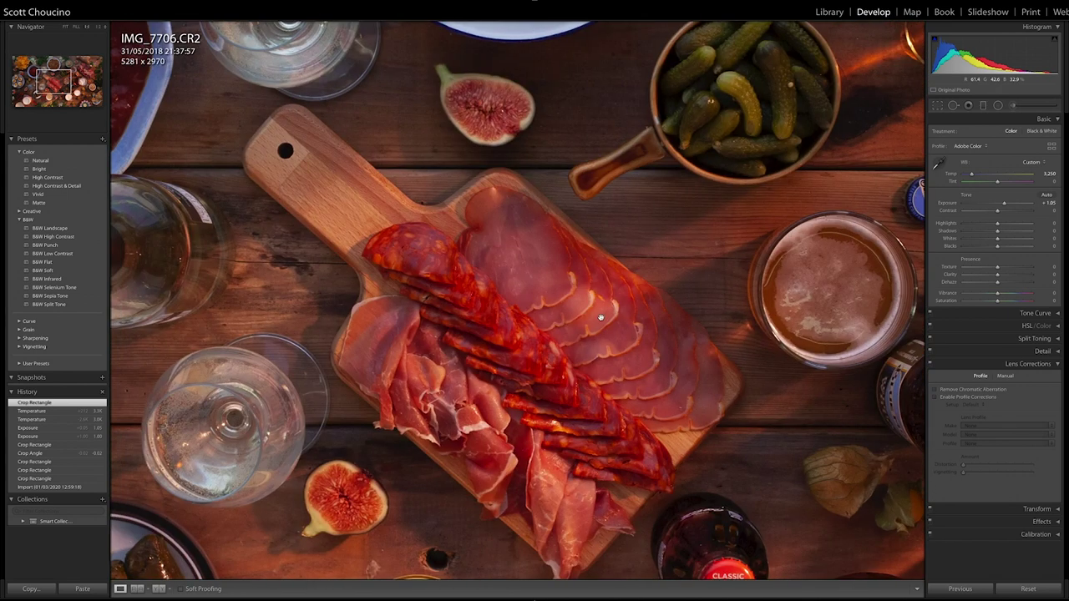
drag(525, 298, 924, 315)
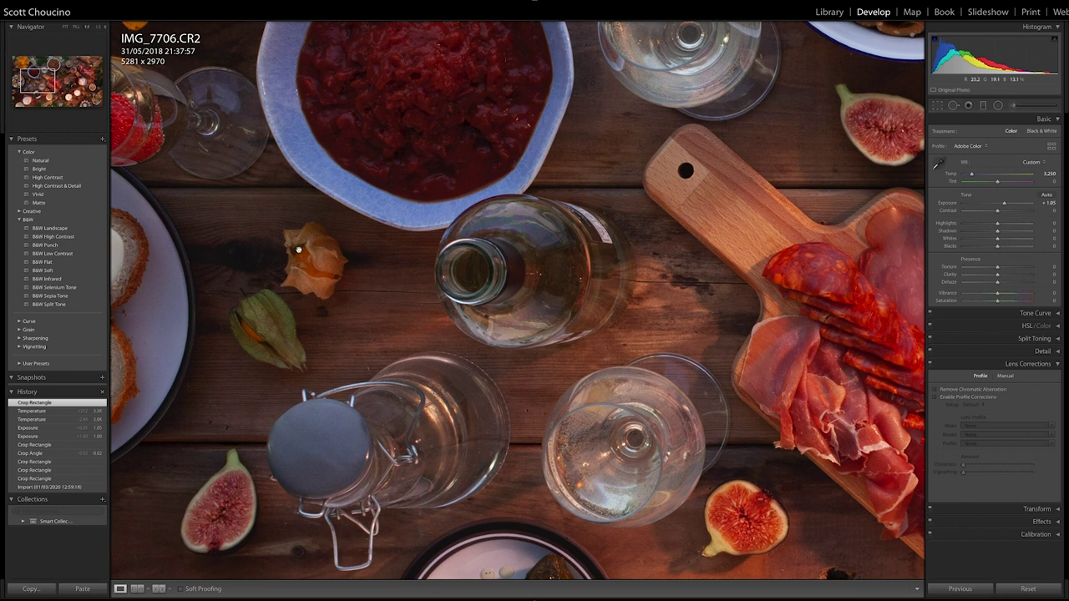
drag(172, 75, 500, 78)
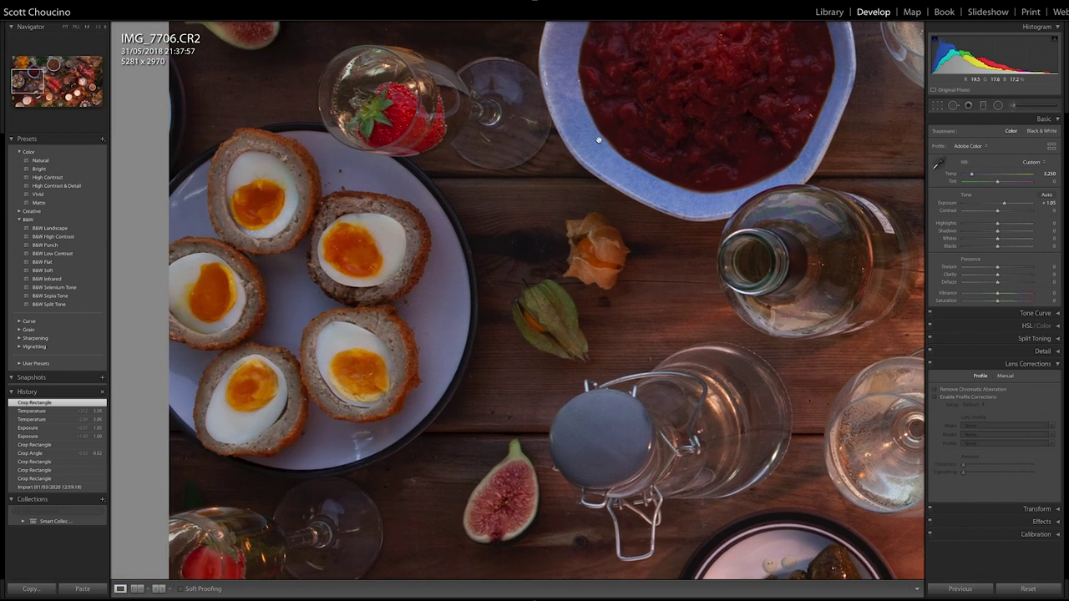
drag(692, 131, 642, 345)
scroll(739, 317, right, 8)
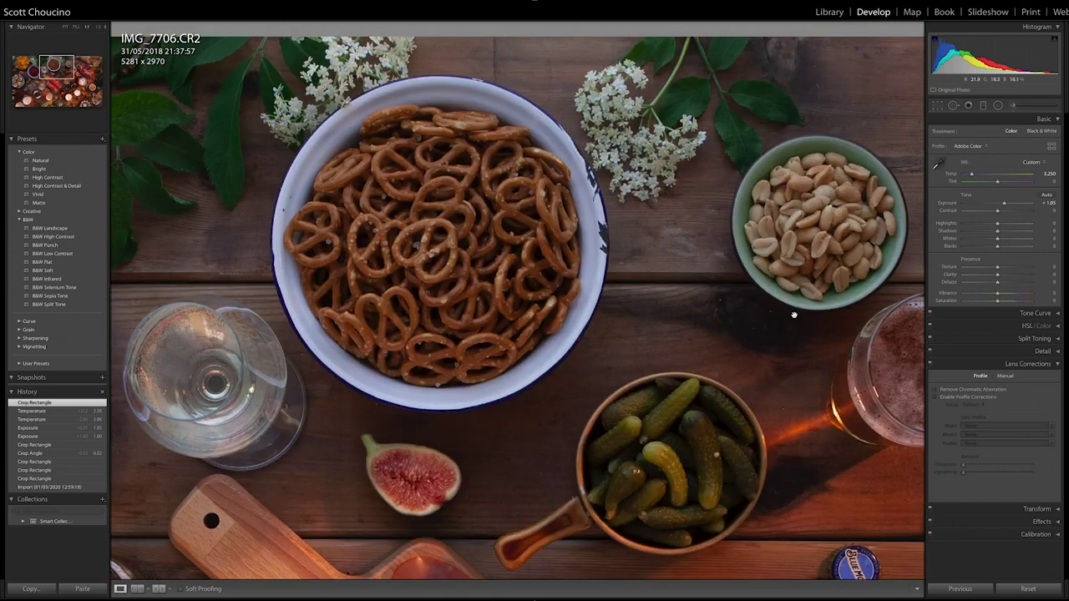
click(772, 306)
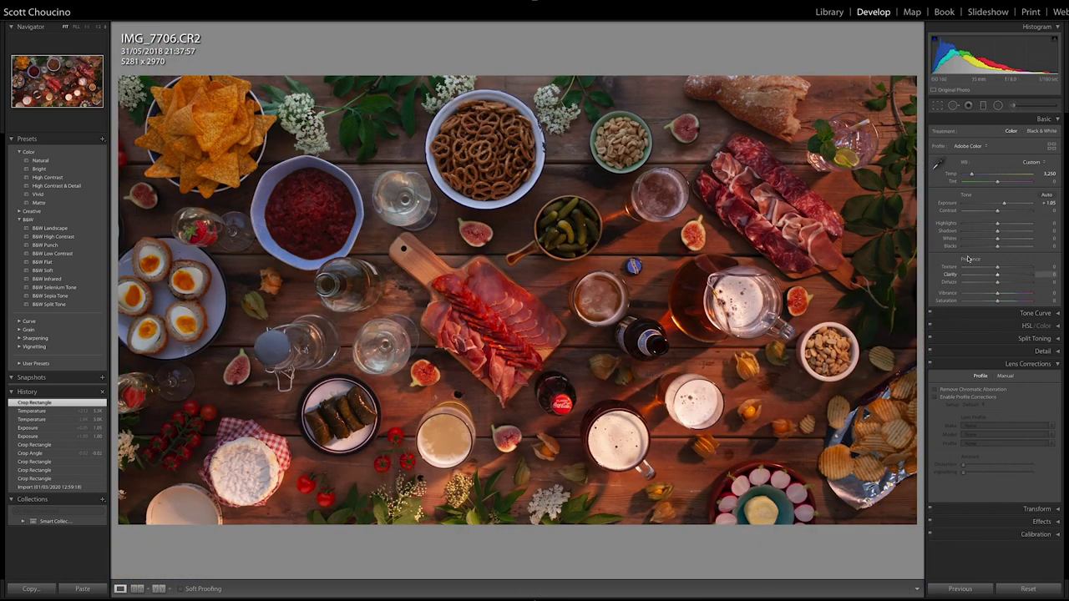
- Raise Highlights to +9 and Shadows to +38, and set Whites to +34 and Blacks to −5 while checking clipping
drag(995, 227, 1056, 226)
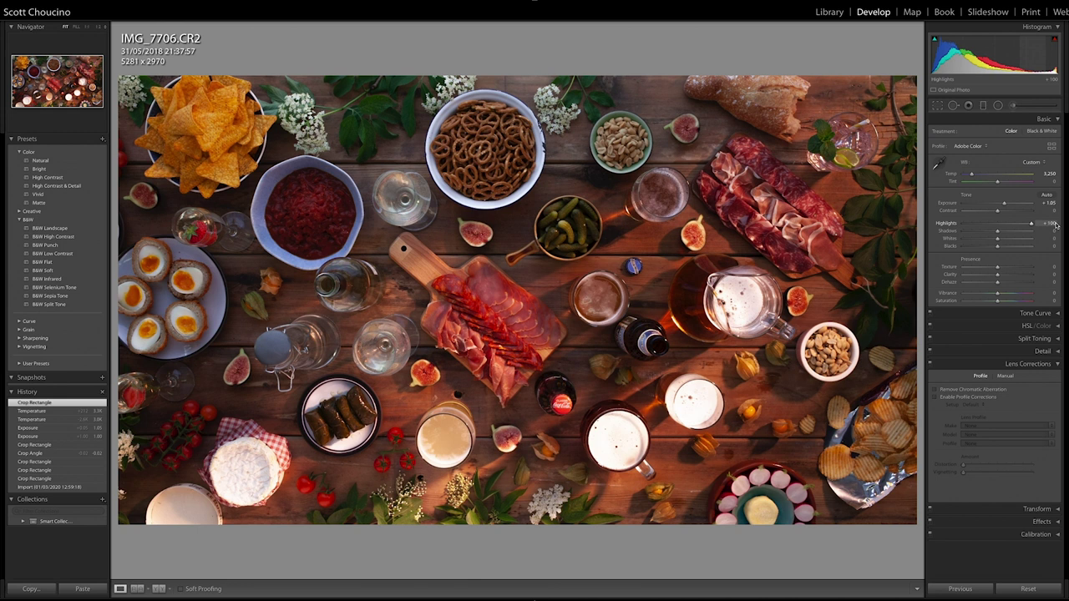
shift+double_click(997, 238)
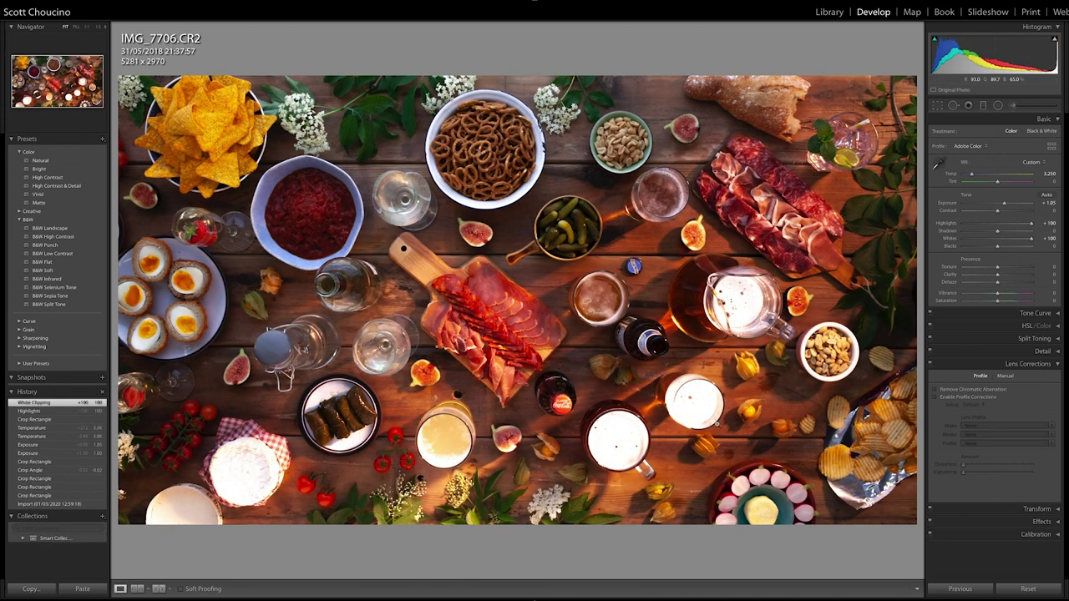
click(1019, 241)
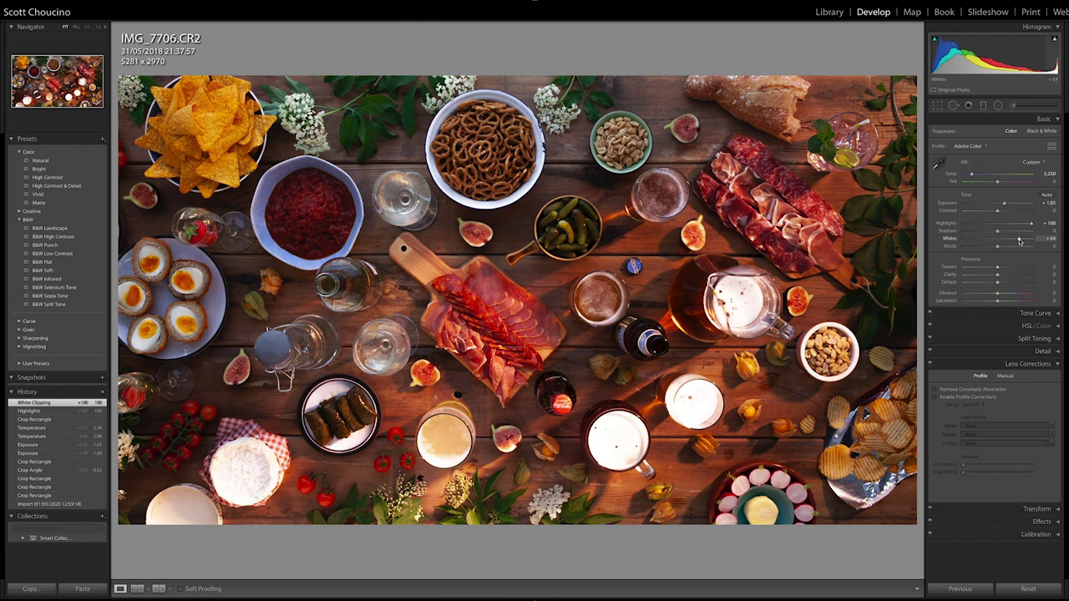
drag(1019, 240, 1000, 227)
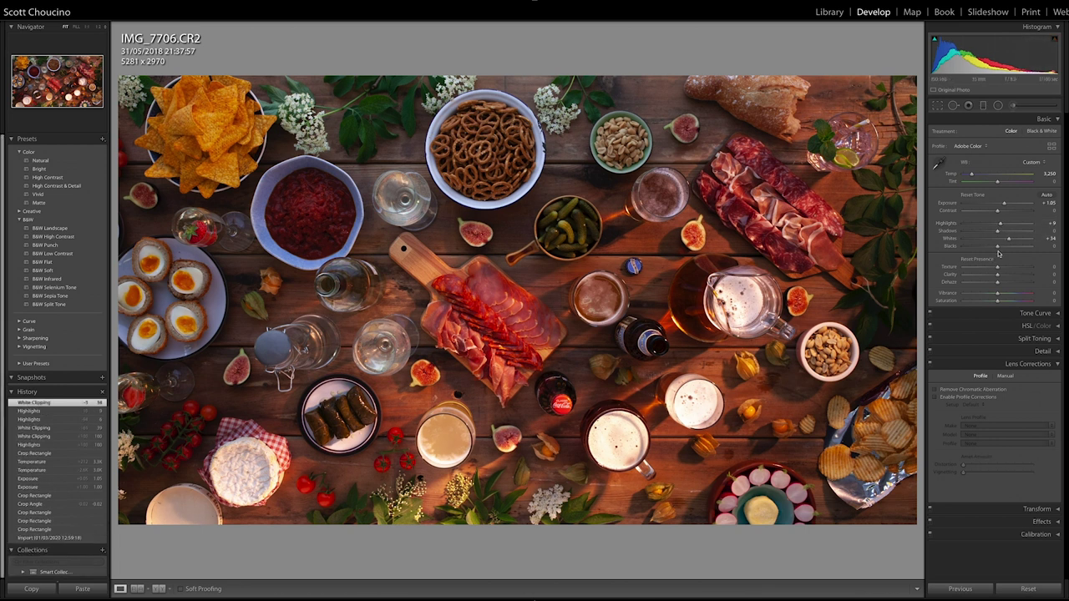
mouse_move(997, 247)
mouse_down()
mouse_move(982, 249)
mouse_move(1026, 237)
mouse_move(1011, 237)
mouse_up()
key(backslash)
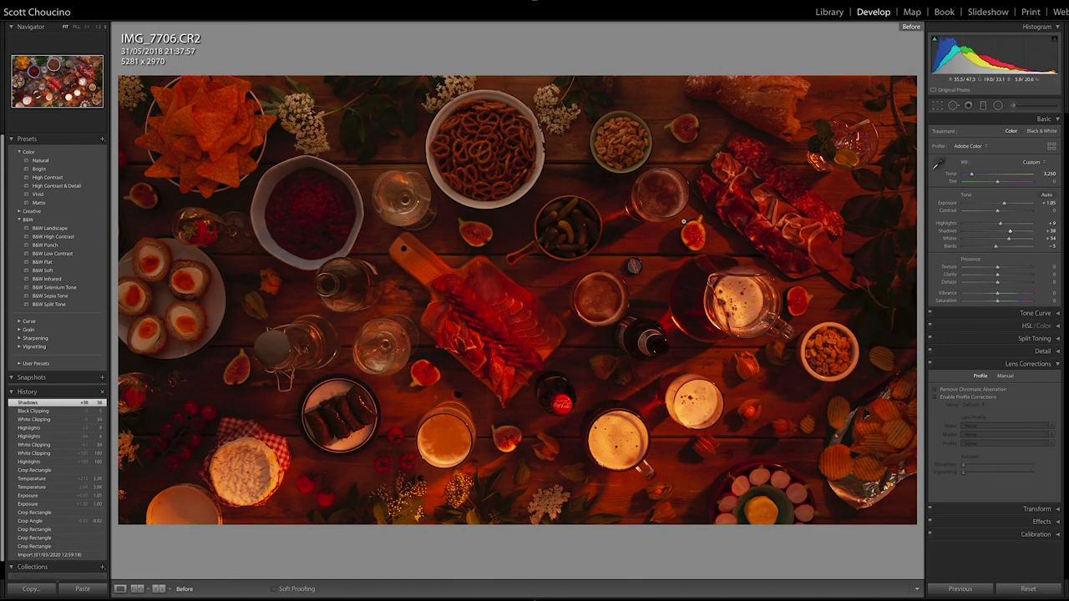
key(backslash)
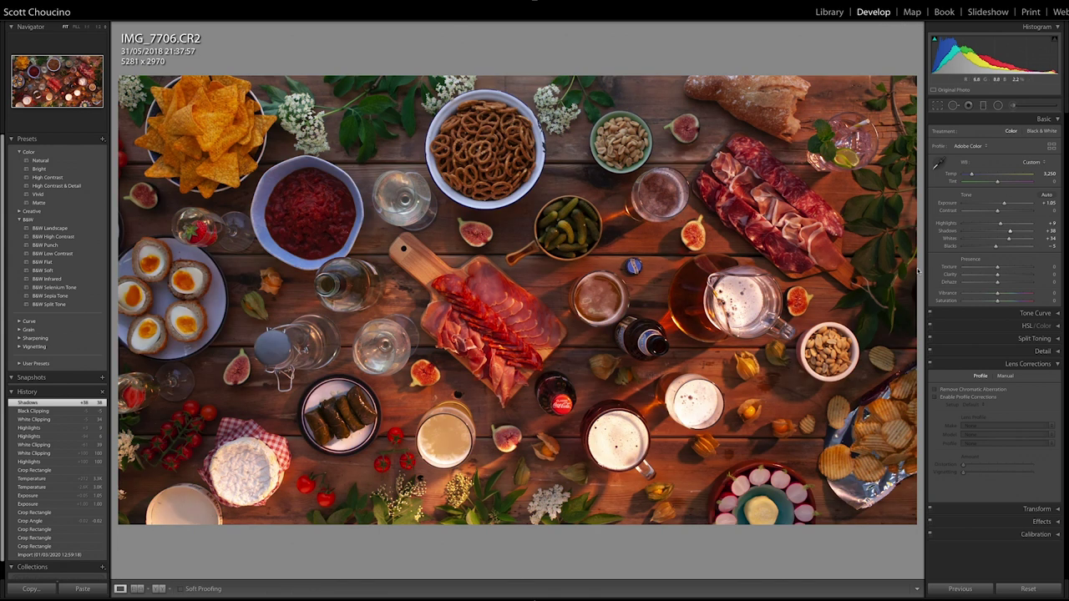
- Set Texture to +40 and Clarity to +19, checking the beer cap close up
click(1015, 268)
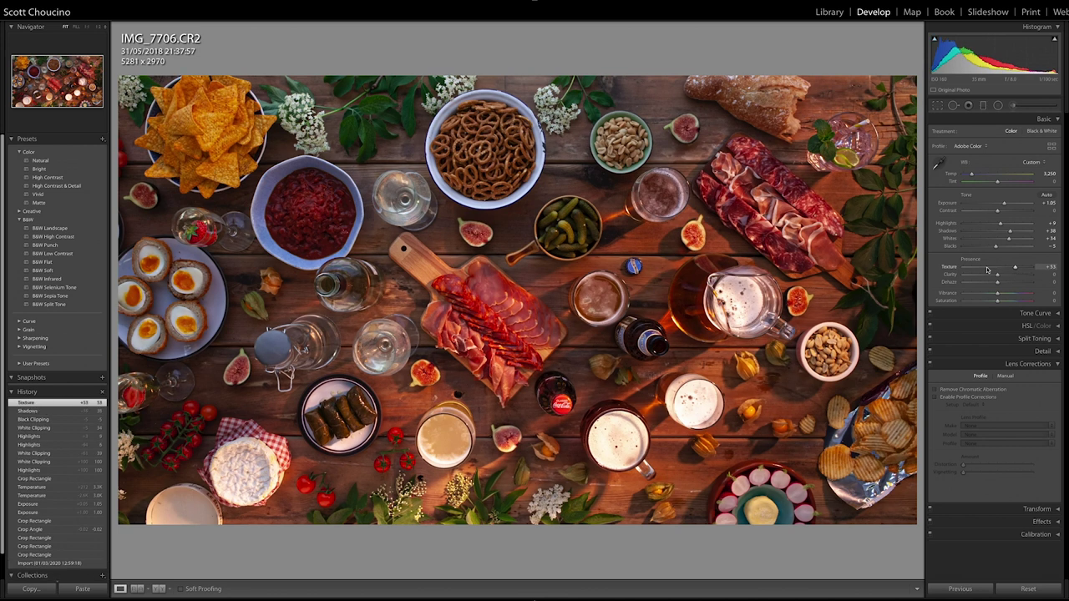
double_click(1016, 268)
click(1018, 268)
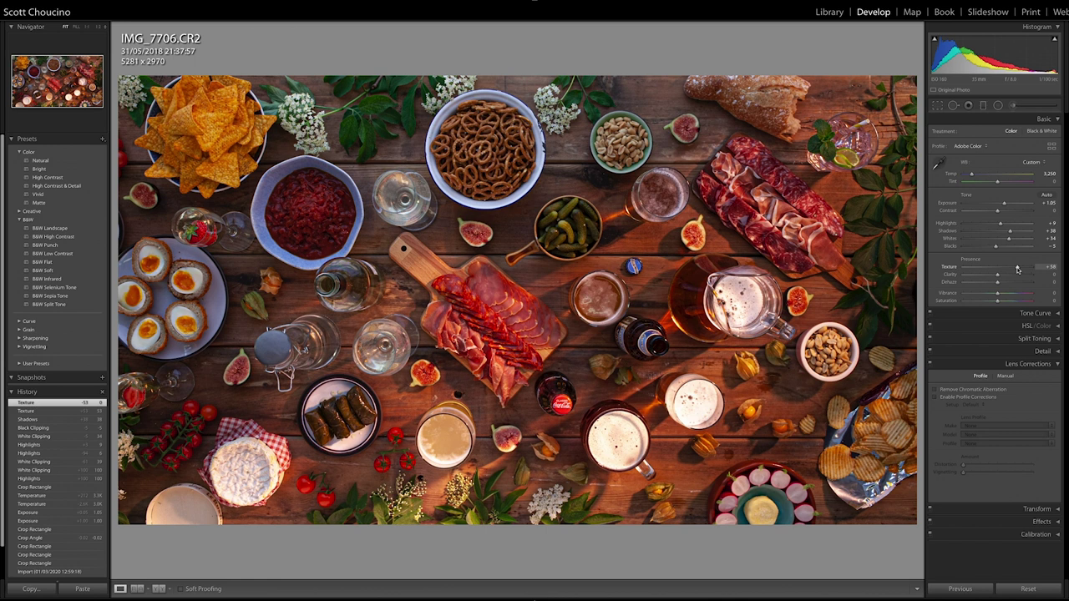
drag(1017, 268, 1033, 268)
click(739, 256)
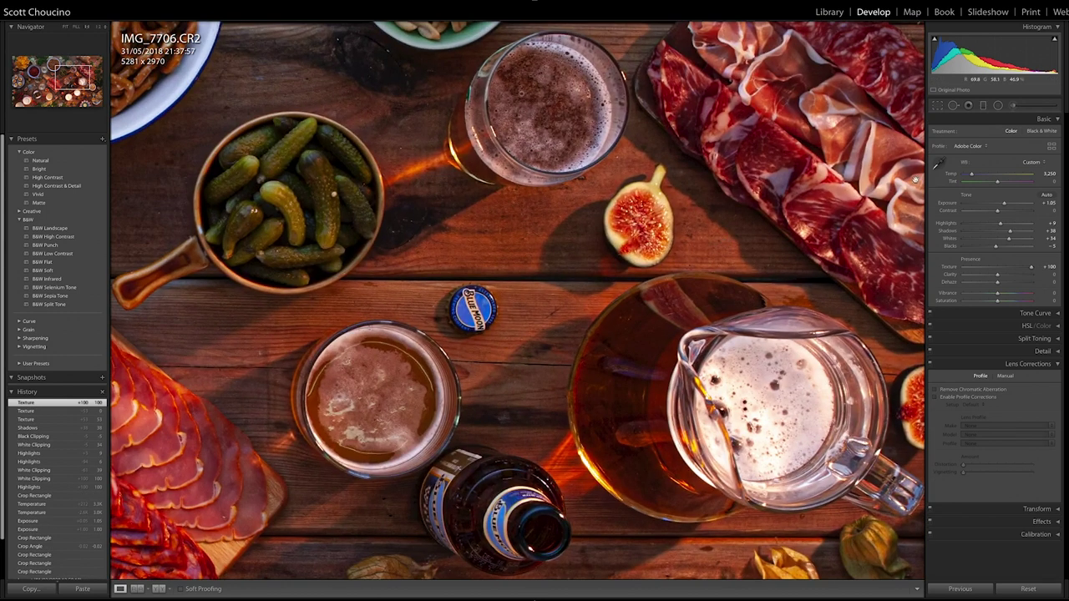
mouse_move(1030, 269)
mouse_down()
mouse_move(1009, 269)
mouse_move(1032, 274)
mouse_up()
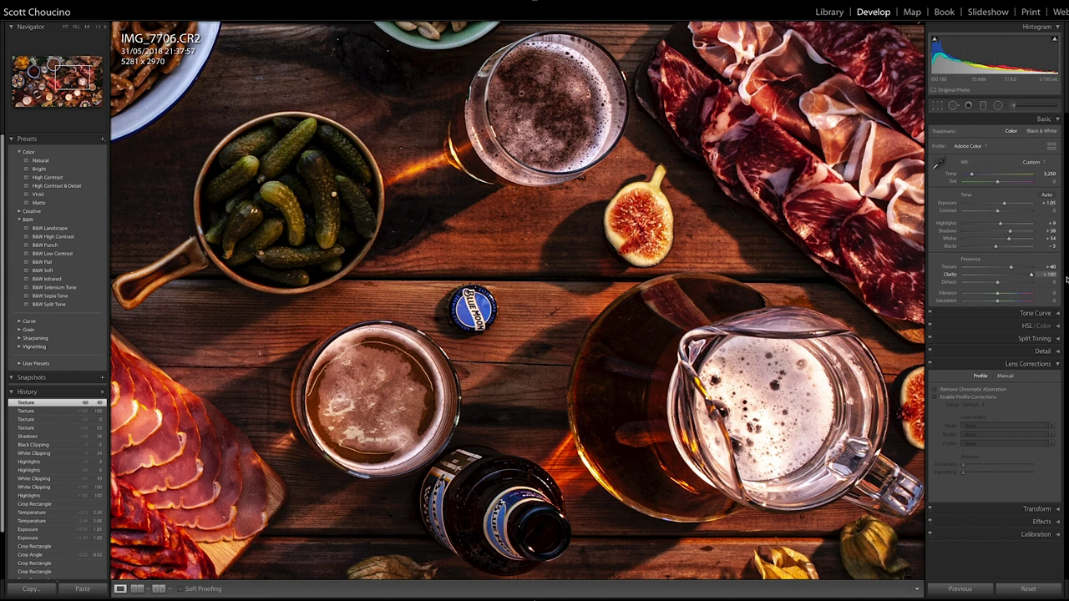
drag(1032, 276, 1004, 278)
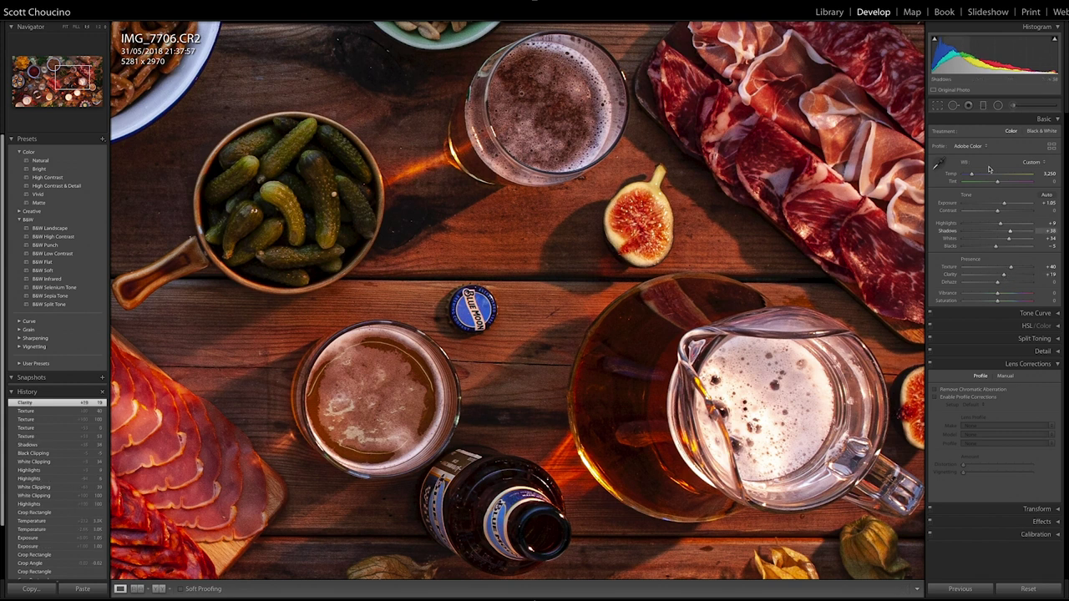
- Raise Exposure to +1.50 and compare Before/After on the whole photo
drag(1007, 204, 1009, 205)
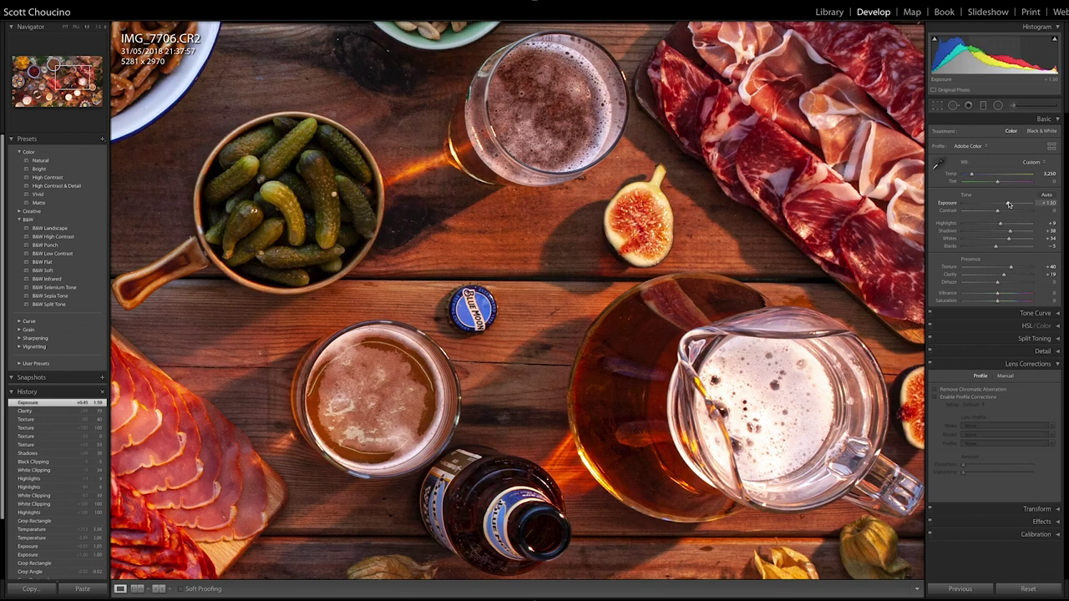
click(594, 158)
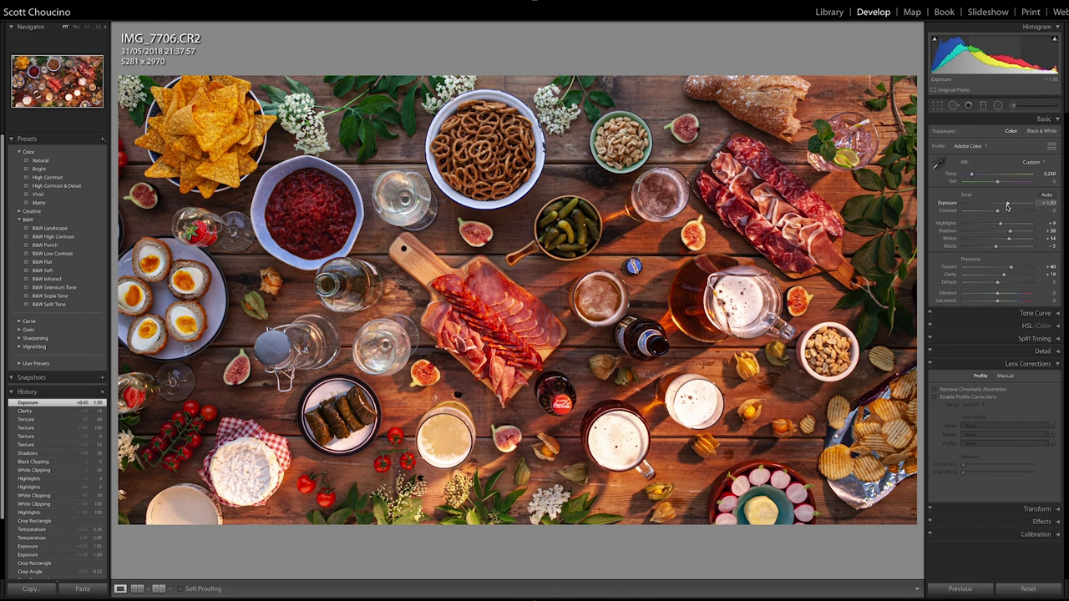
key(backslash)
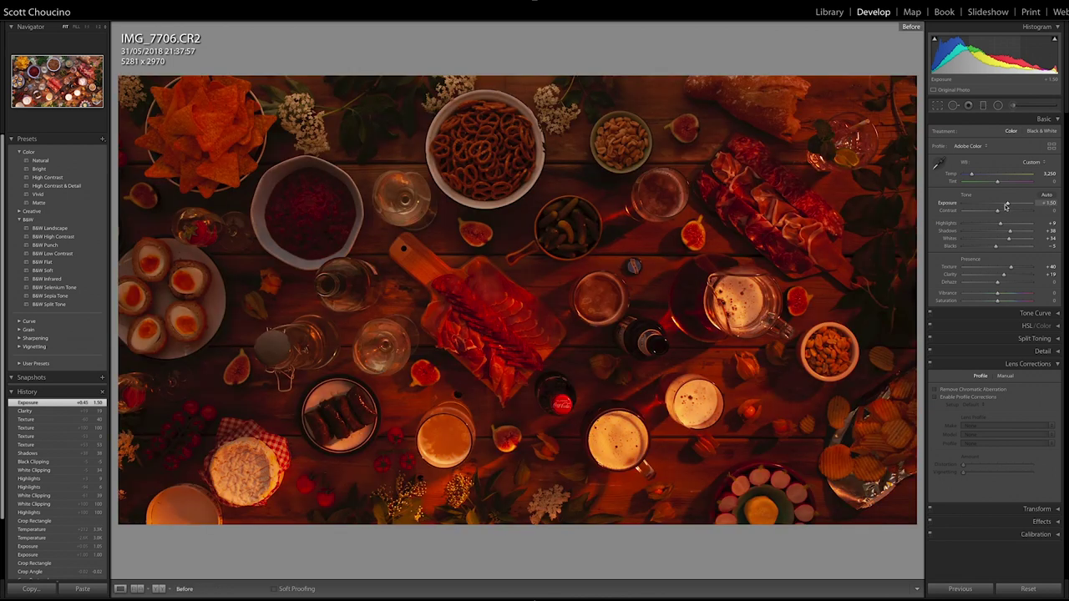
key(backslash)
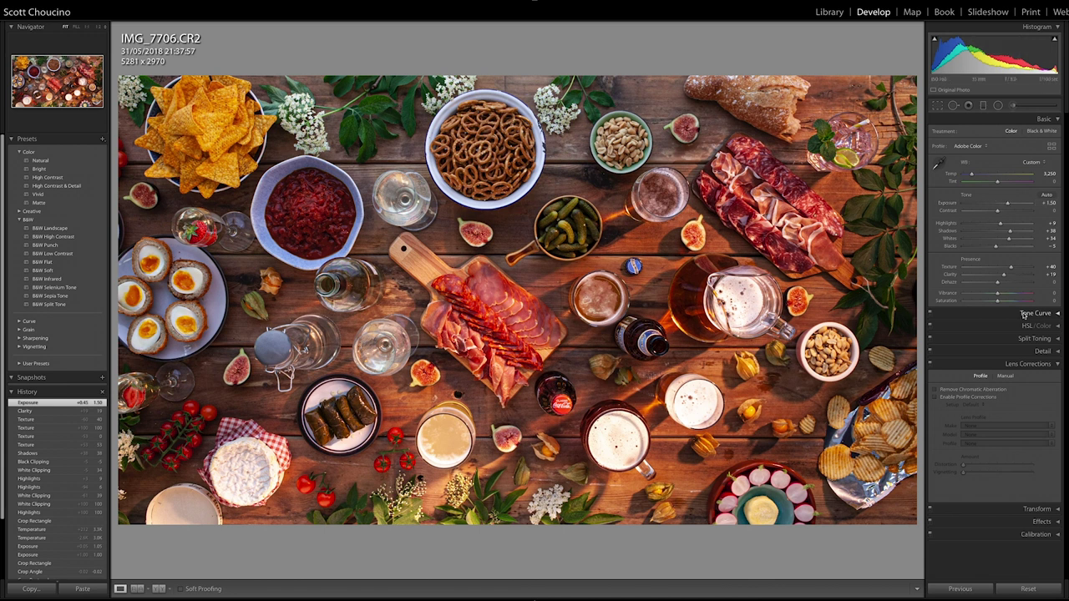
- Sweep Vibrance to gauge its range, then settle it at +14
mouse_move(986, 296)
mouse_down()
mouse_move(1026, 298)
mouse_move(969, 297)
mouse_move(1034, 298)
mouse_move(1005, 300)
mouse_up()
drag(1003, 300, 1005, 300)
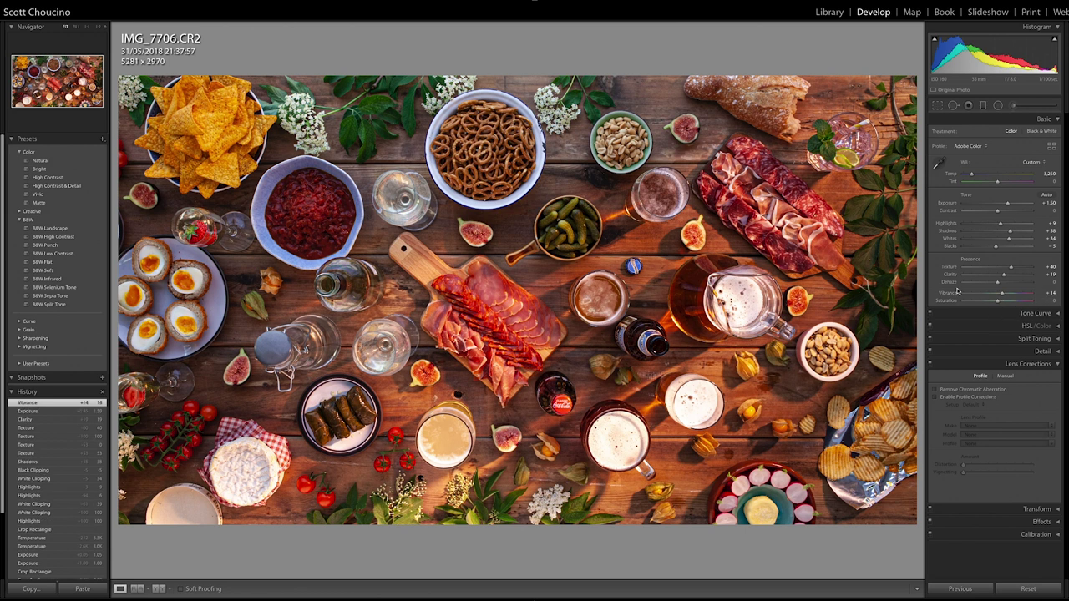
- At 1:1 on the pretzels and pickles, set sharpening Amount 80 and Masking 84
click(1058, 122)
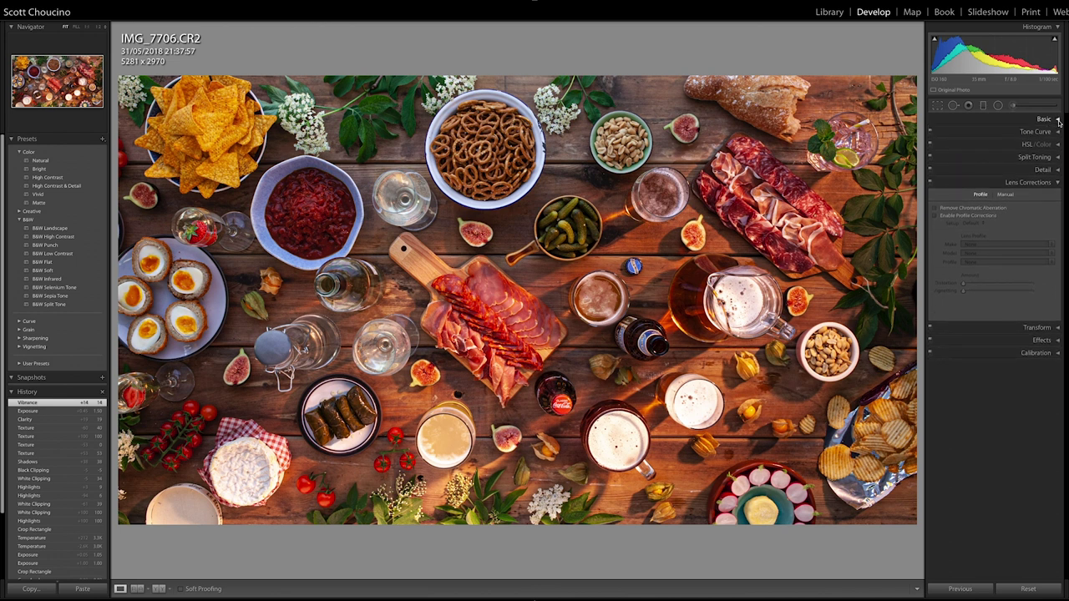
click(1054, 170)
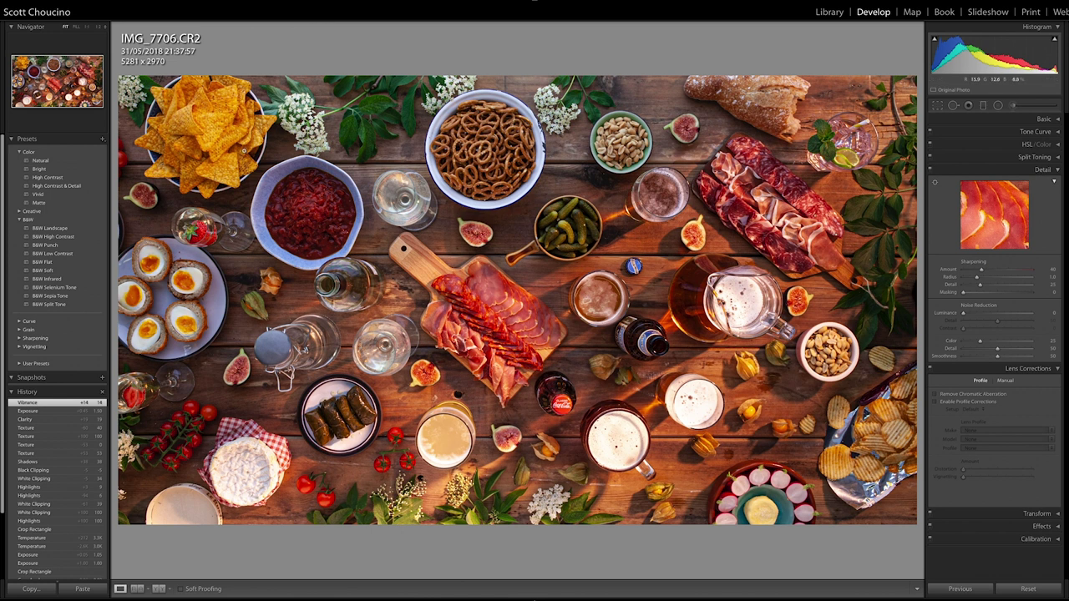
click(492, 147)
drag(604, 207, 540, 257)
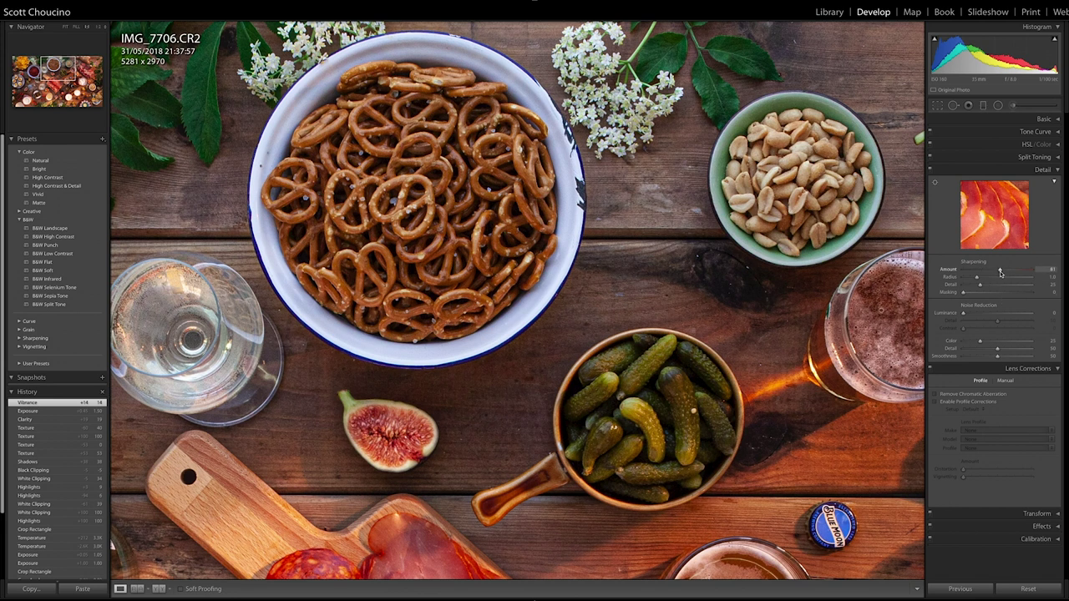
drag(1001, 273, 1020, 296)
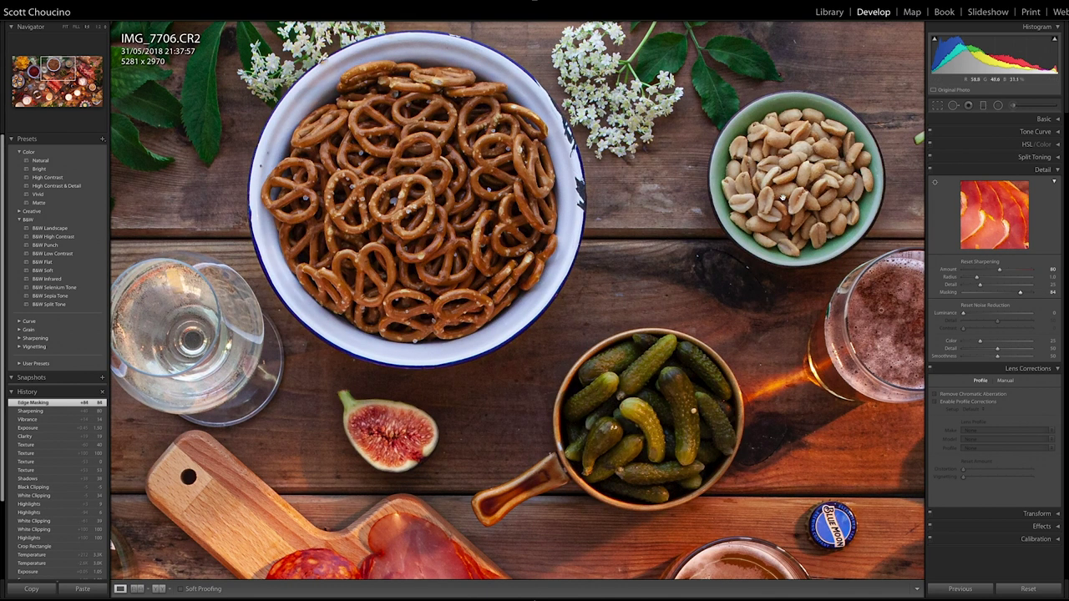
click(785, 199)
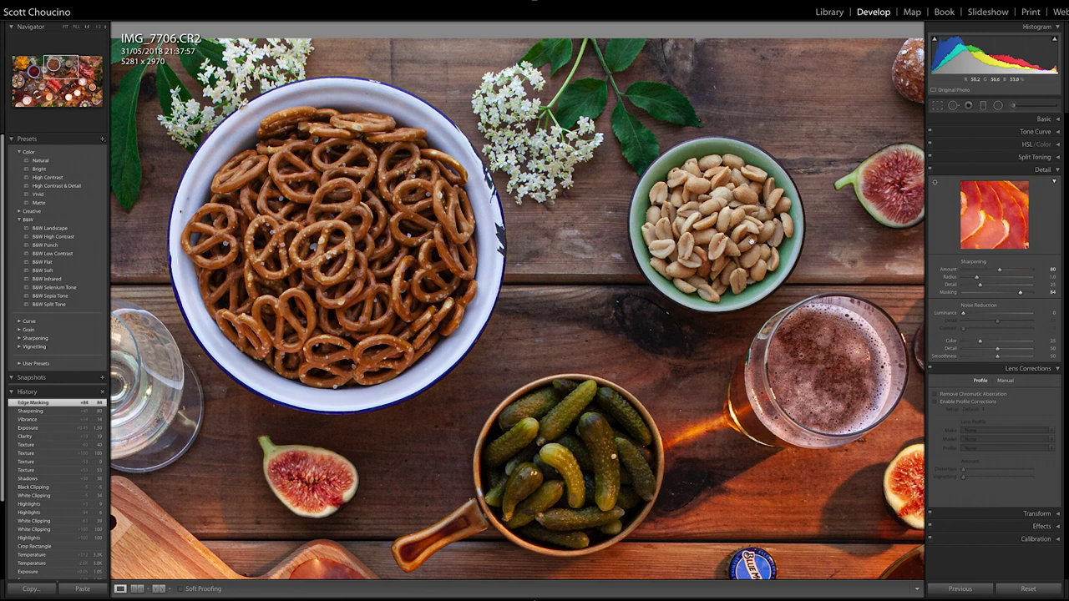
drag(615, 427, 711, 208)
click(694, 213)
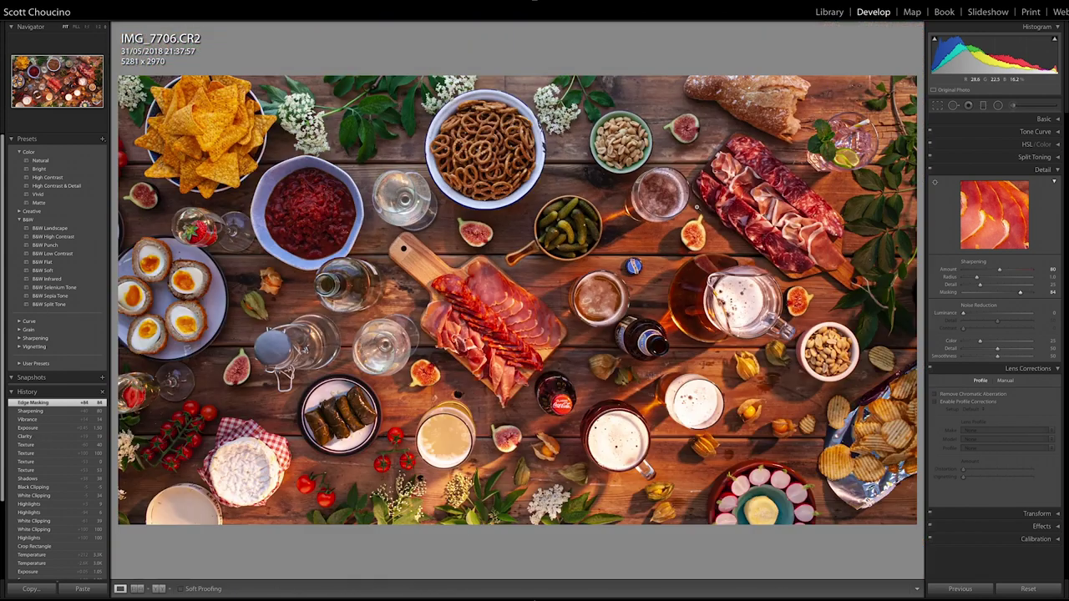
- Add film grain at Amount 39 and zoom in on the pickle bowl
click(1038, 526)
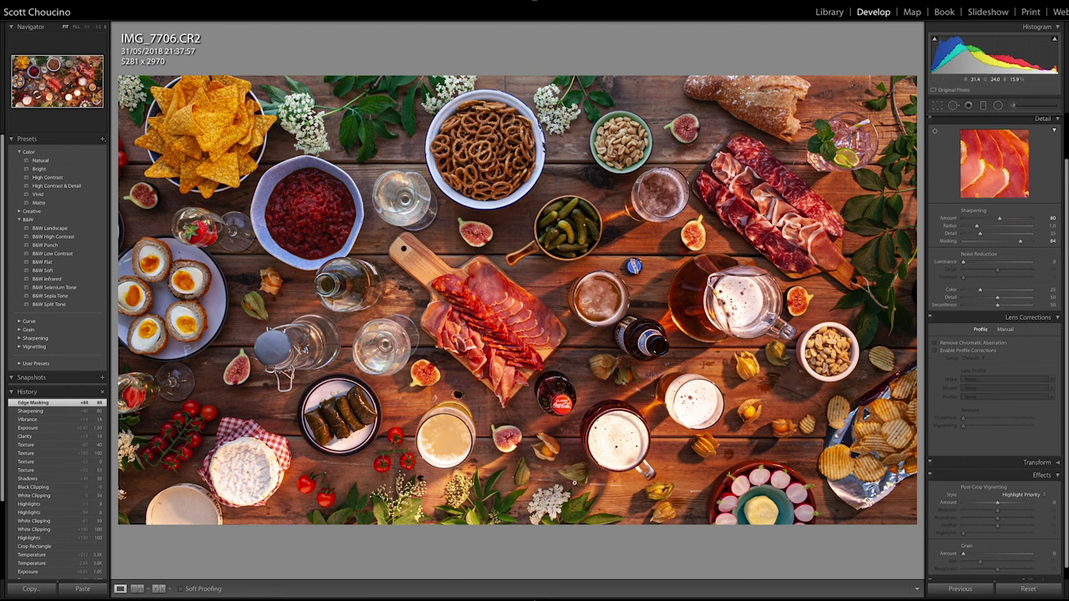
click(990, 555)
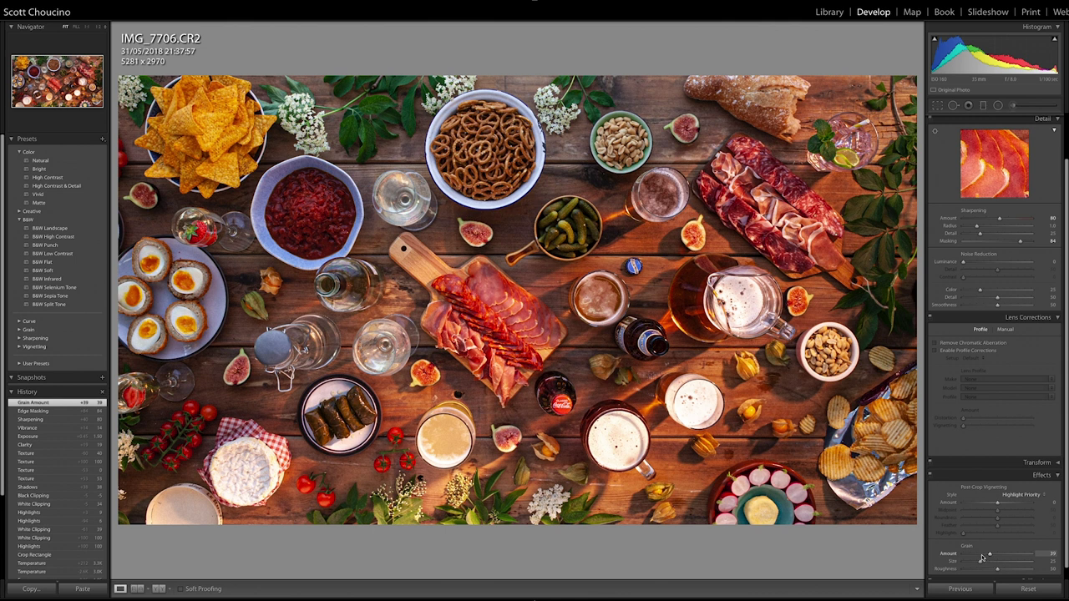
click(575, 232)
- Inspect the grain across pretzels, salsa, Scotch eggs, bottles and mugs, then return to Fit
drag(667, 226, 559, 268)
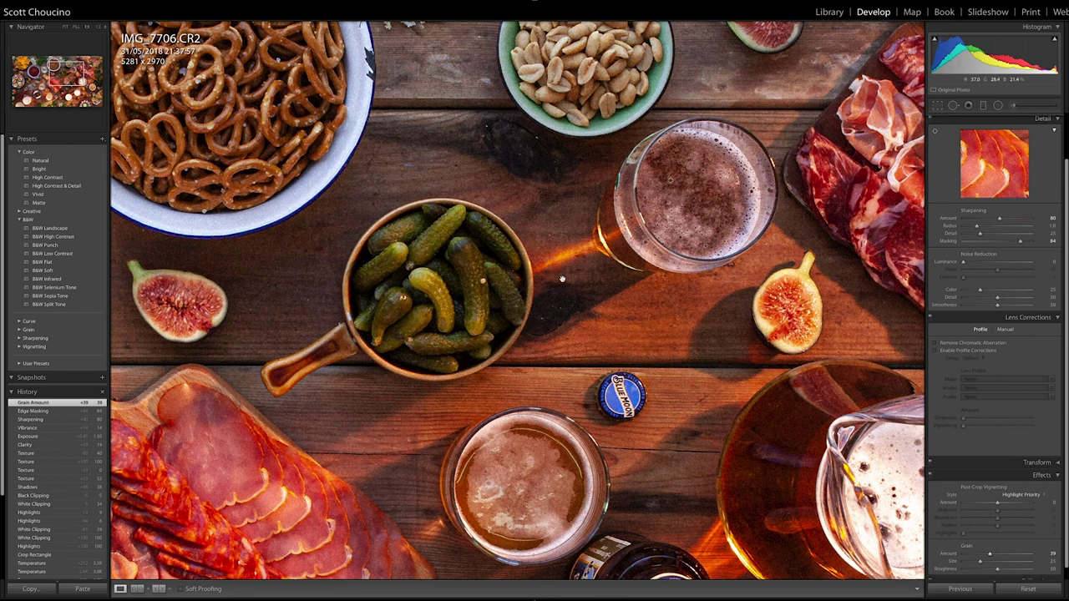
drag(392, 282, 690, 336)
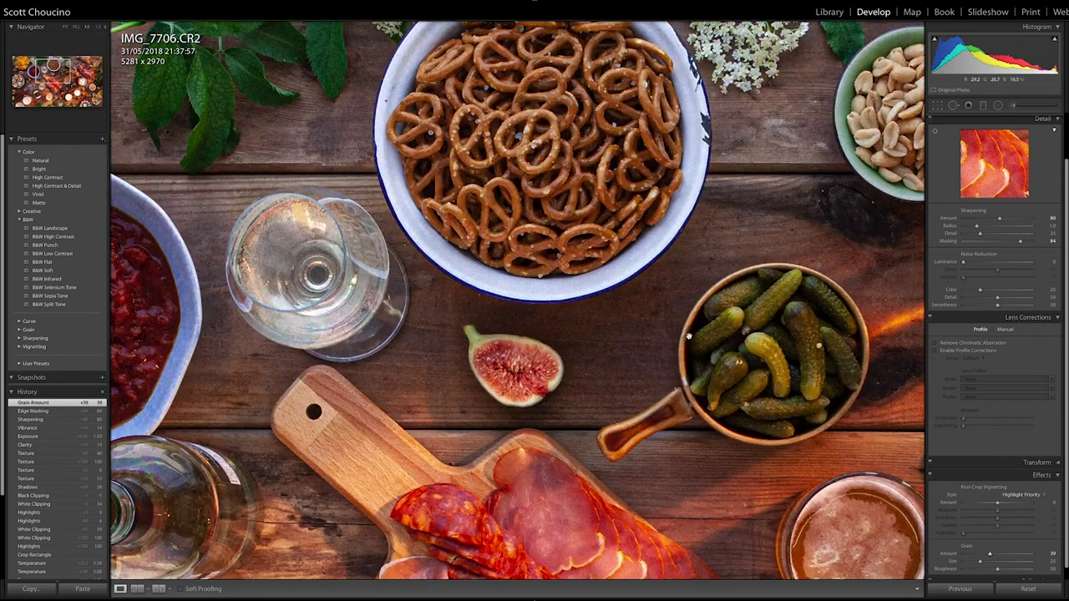
drag(314, 321, 672, 348)
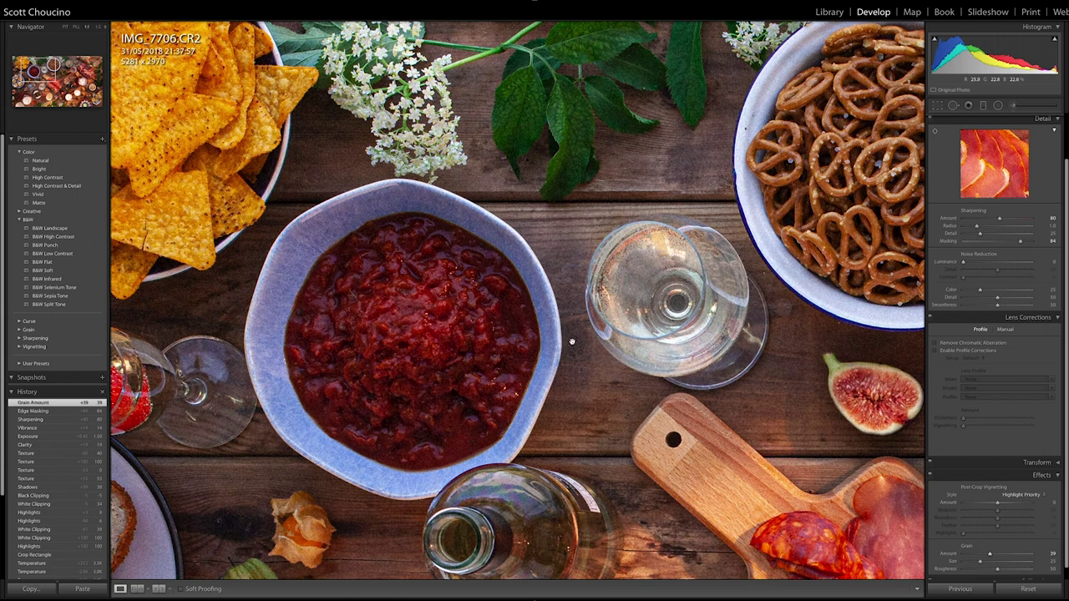
drag(571, 342, 577, 156)
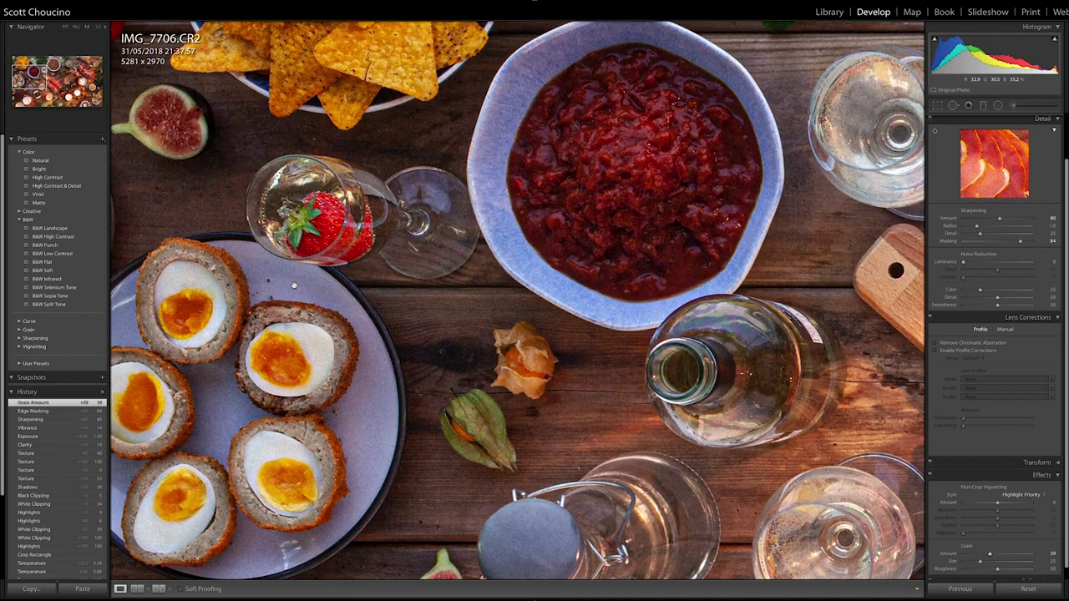
drag(412, 438, 325, 109)
drag(670, 464, 568, 451)
drag(780, 460, 377, 167)
drag(648, 307, 185, 292)
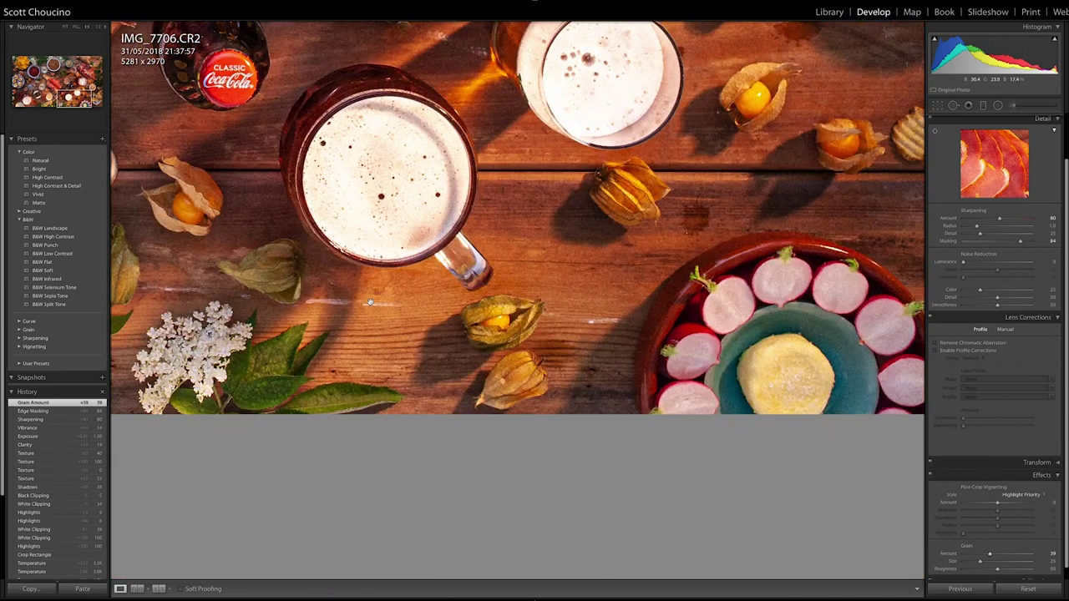
click(509, 300)
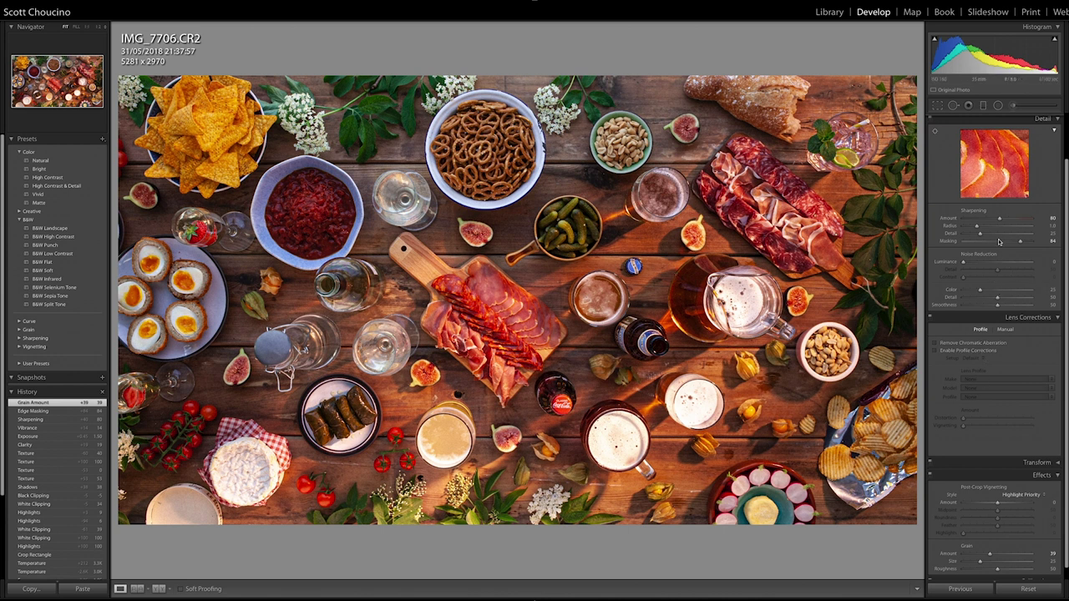
- Collapse the Detail, Effects and Lens Corrections panels and expand HSL/Color
scroll(1019, 183, up, 1)
click(1036, 124)
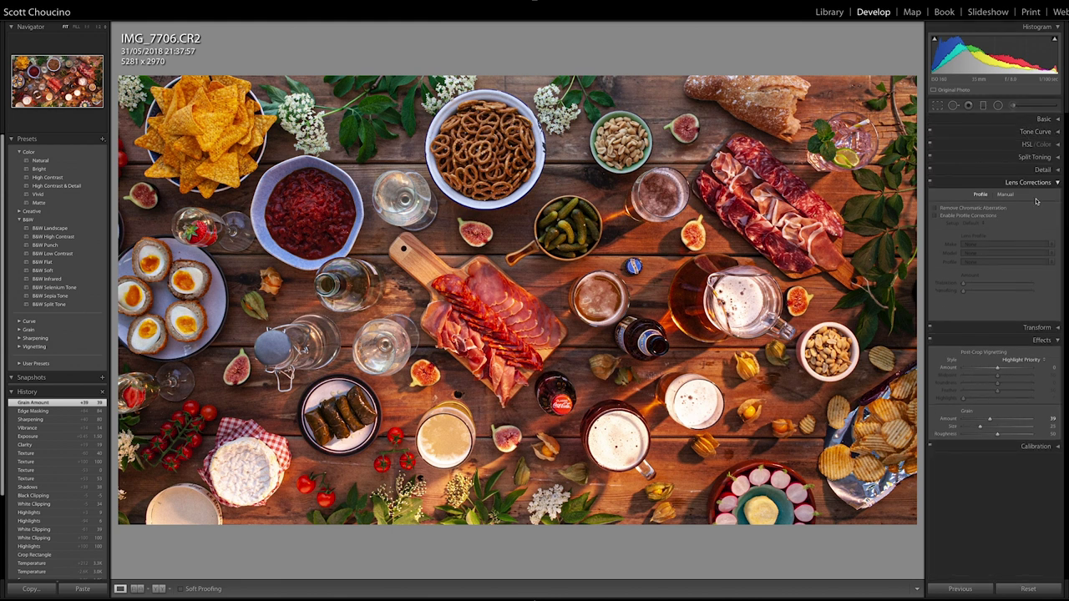
click(1029, 341)
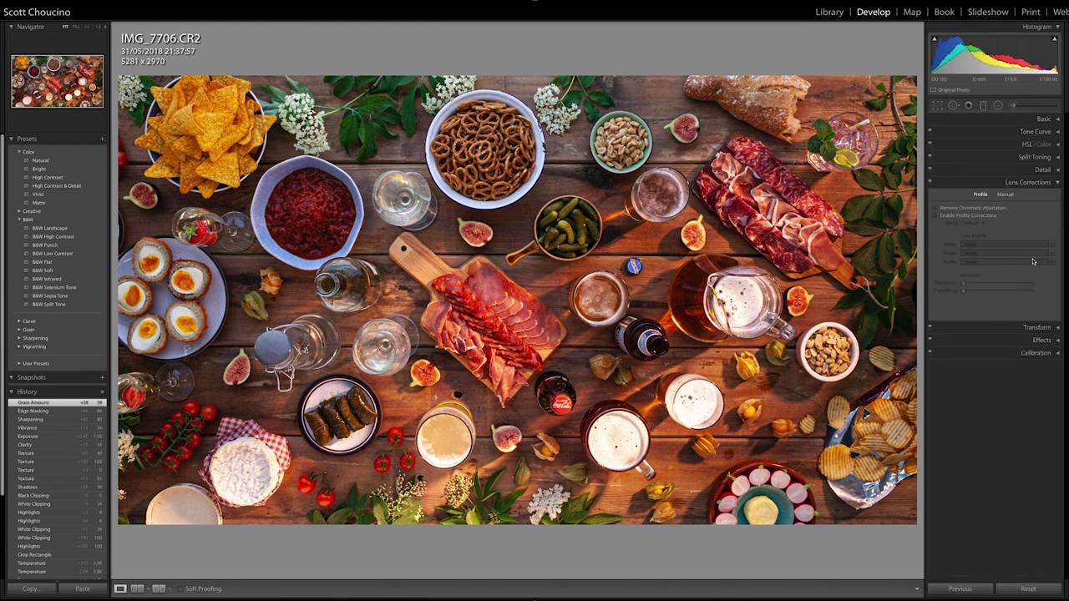
click(1036, 184)
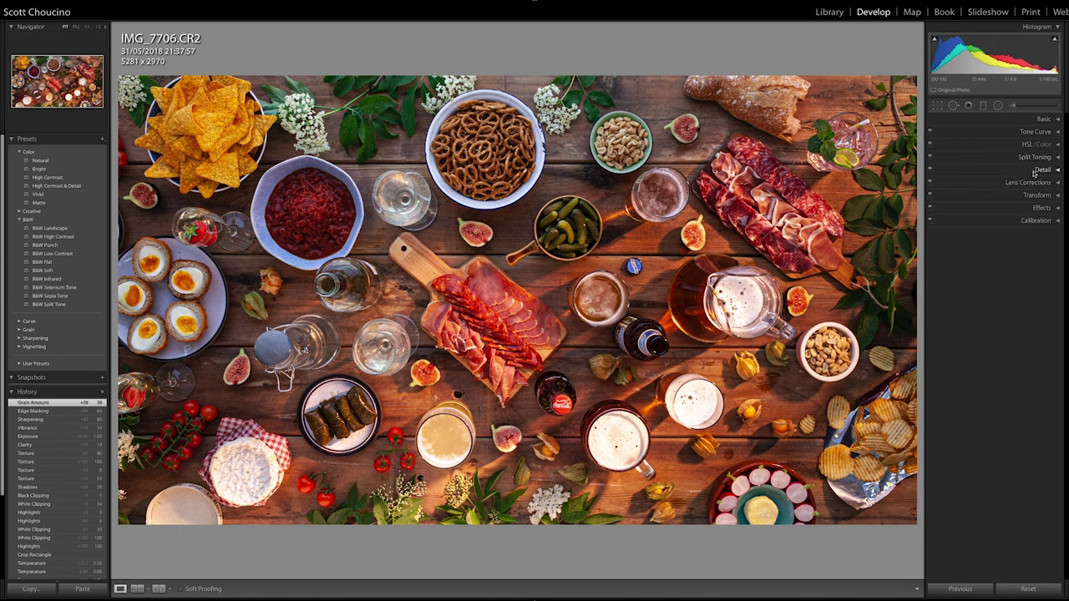
click(1017, 146)
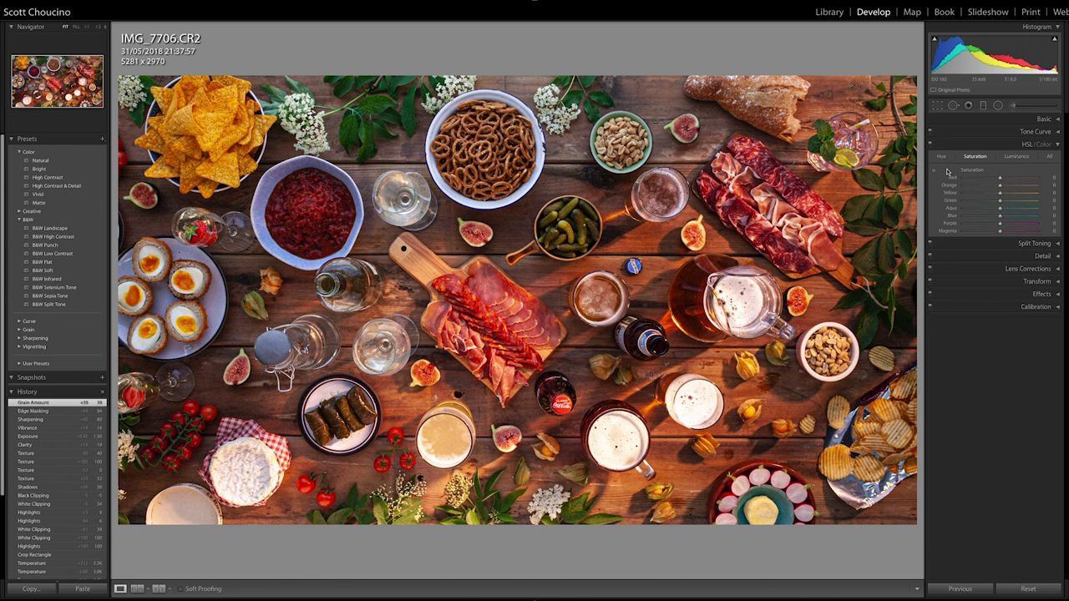
- Raise red luminance to +25 to brighten the salami and meats
click(1017, 157)
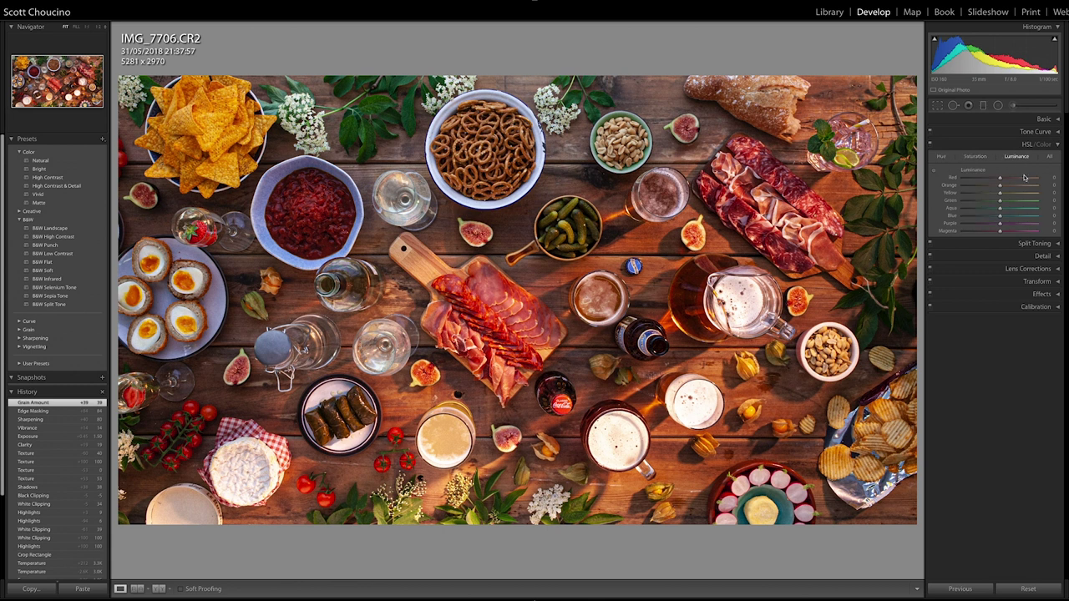
drag(999, 178, 1020, 204)
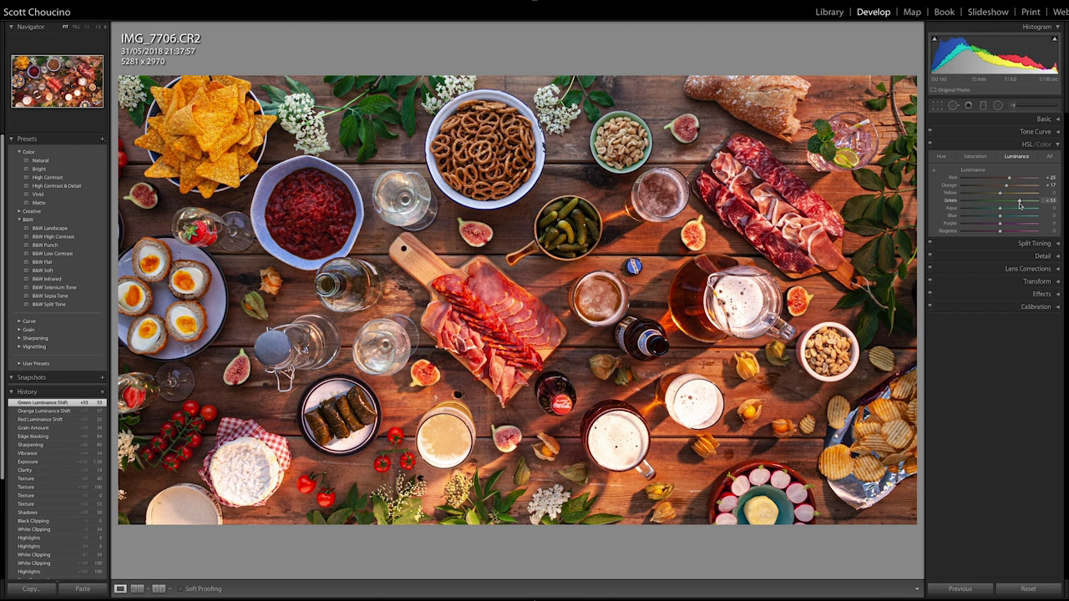
click(976, 157)
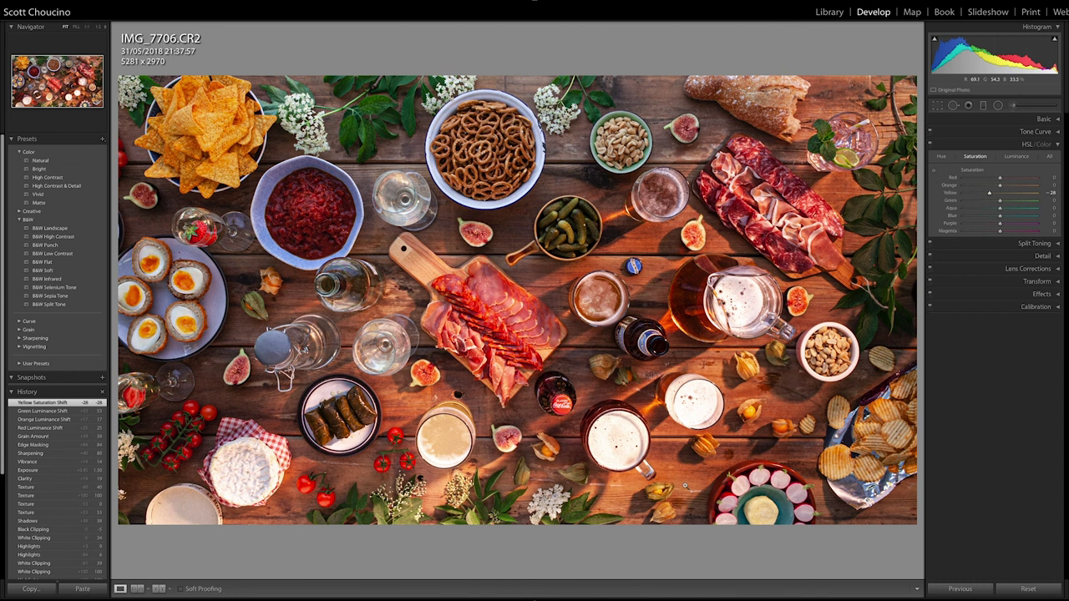
key(backslash)
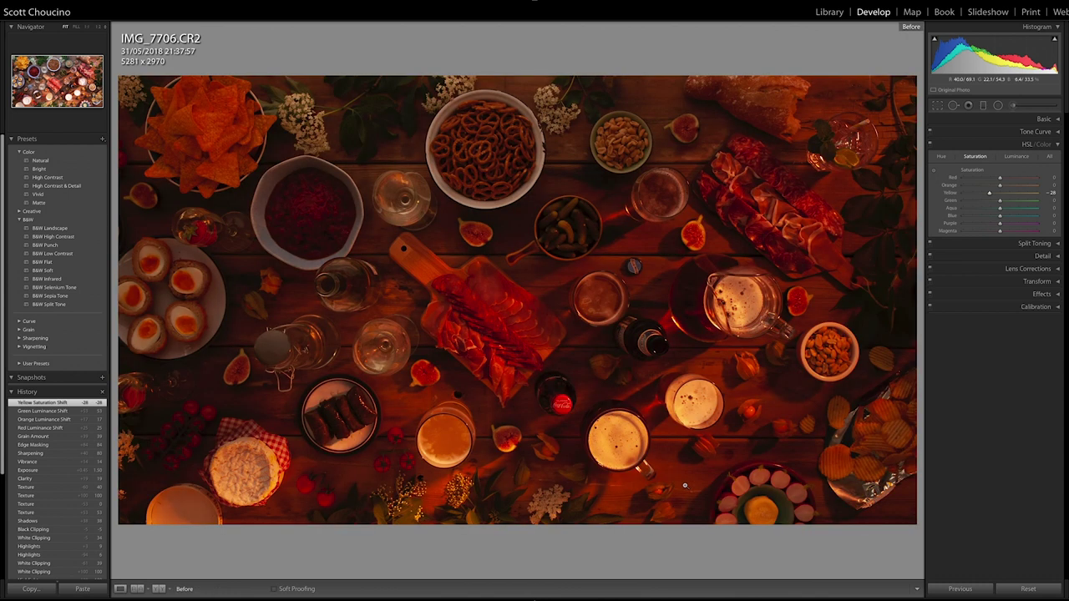
key(backslash)
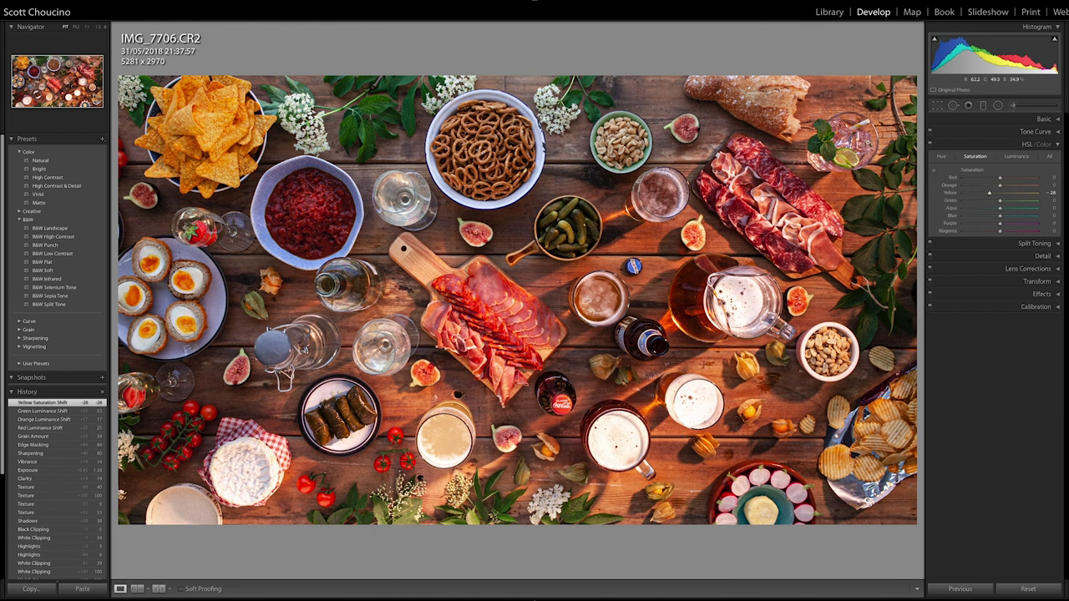
- Brighten the sauce in the red bowl with an Adjustment Brush stroke using raised Shadows
click(1031, 107)
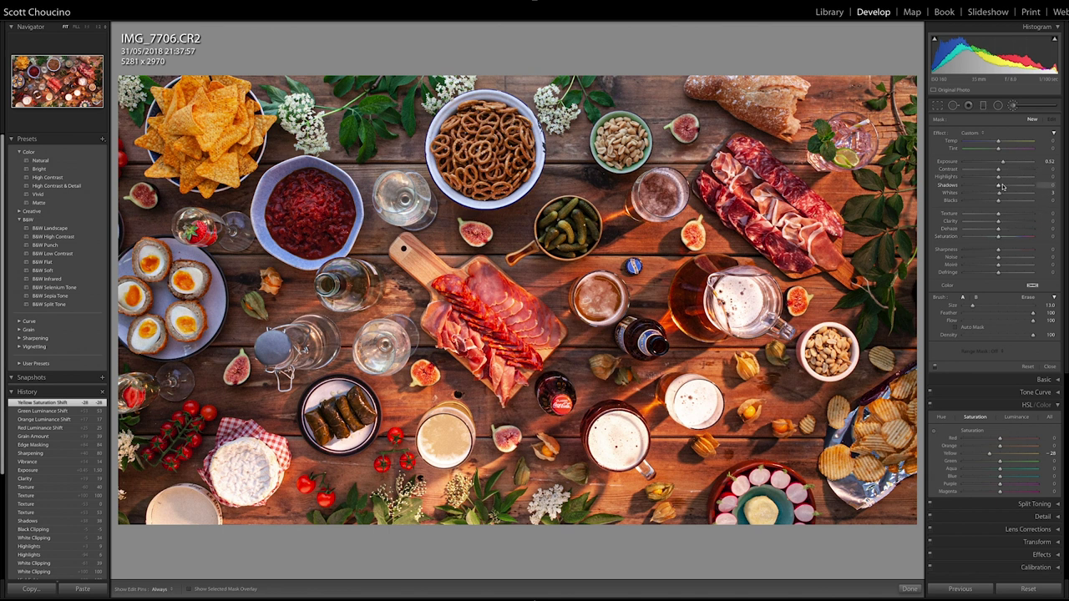
drag(999, 189, 1004, 189)
mouse_move(288, 209)
mouse_down()
mouse_move(318, 191)
mouse_move(327, 210)
mouse_move(309, 238)
mouse_move(288, 242)
mouse_move(269, 227)
mouse_move(294, 177)
mouse_move(339, 190)
mouse_move(316, 242)
mouse_move(326, 223)
mouse_up()
key(k)
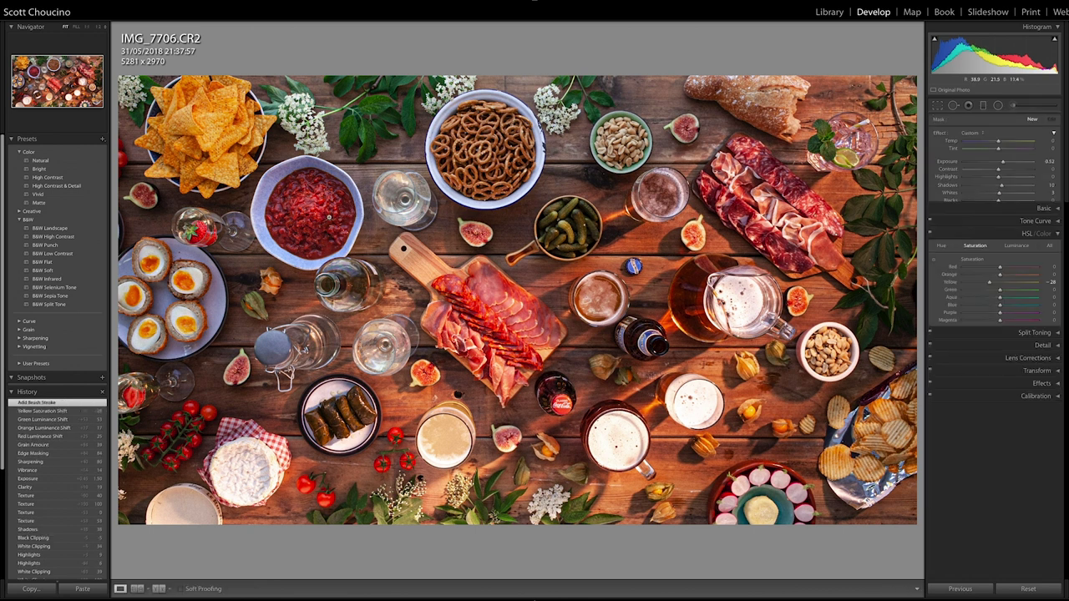
- Brighten the tortilla chips with a brush at Saturation -8, then reduce that adjustment's exposure
key(k)
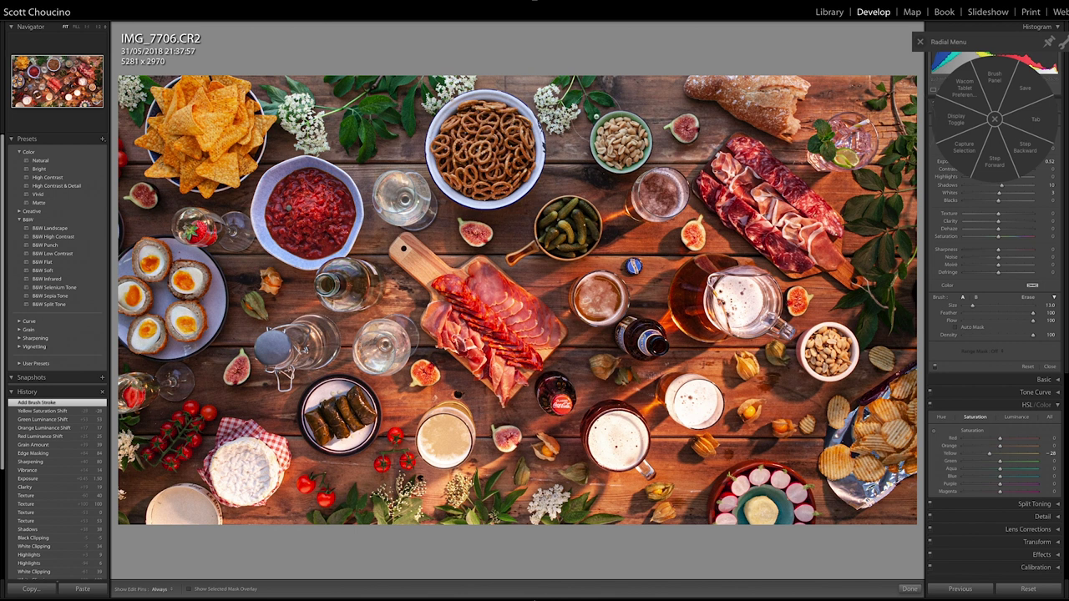
click(921, 43)
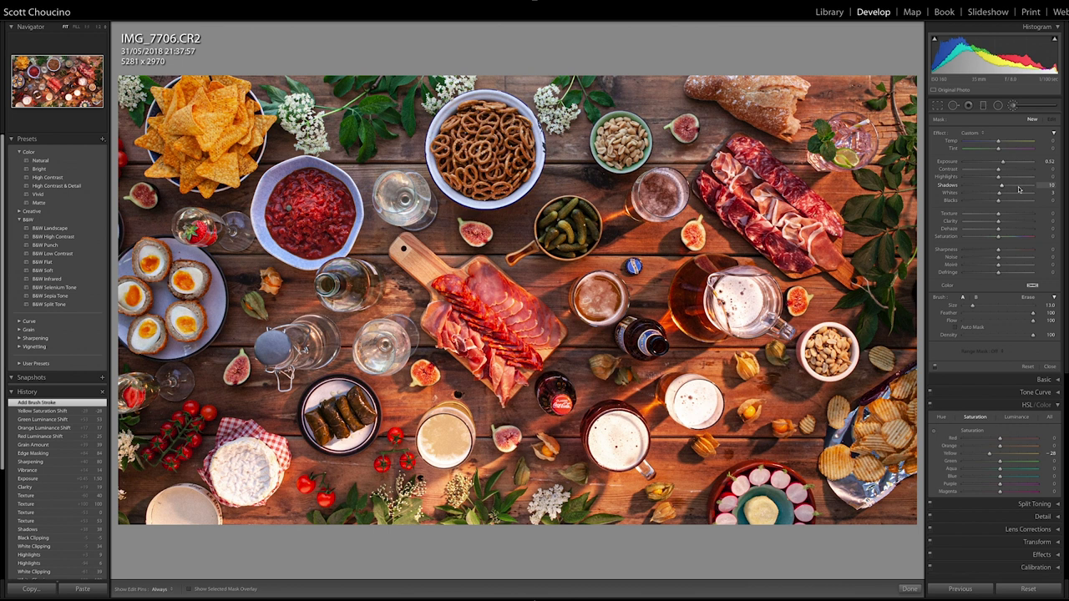
drag(1001, 237, 996, 238)
key(h)
mouse_move(196, 109)
mouse_down()
mouse_move(213, 147)
mouse_move(243, 162)
mouse_move(204, 188)
mouse_move(225, 88)
mouse_move(162, 84)
mouse_up()
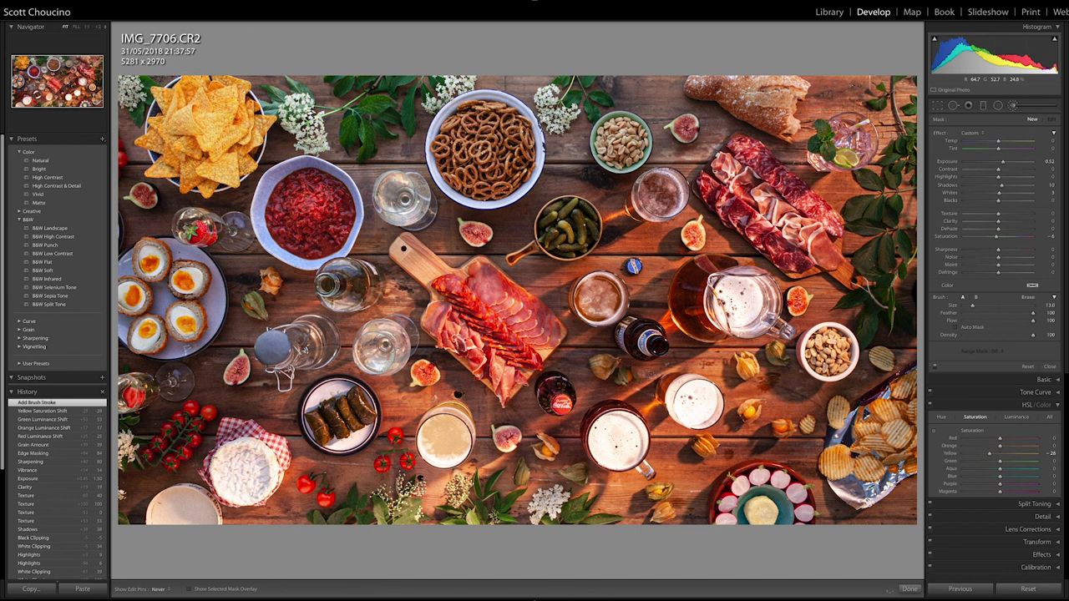
key(h)
drag(1003, 162, 993, 143)
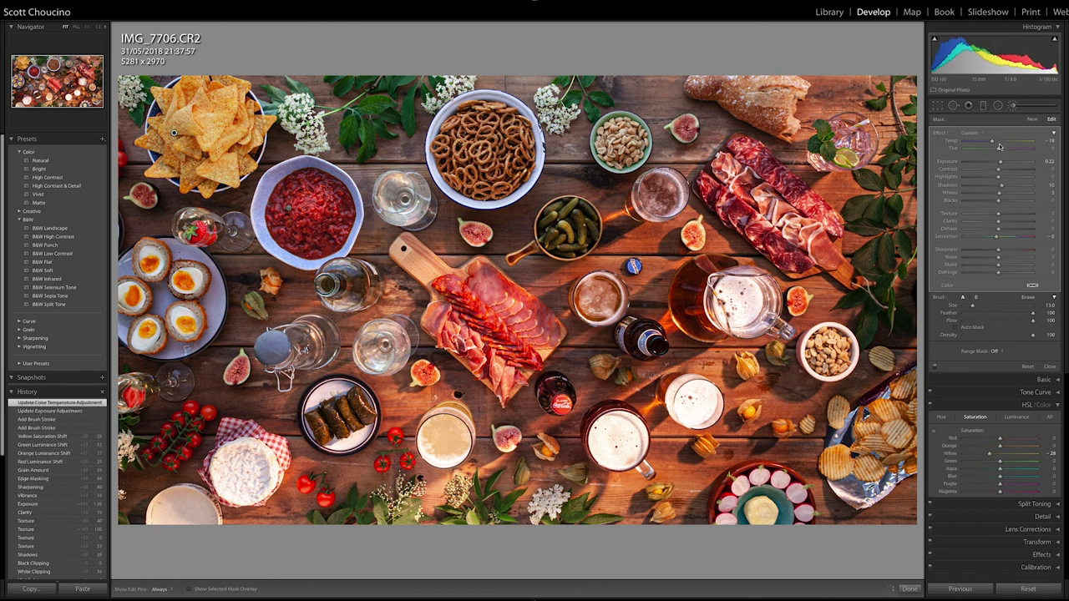
key(k)
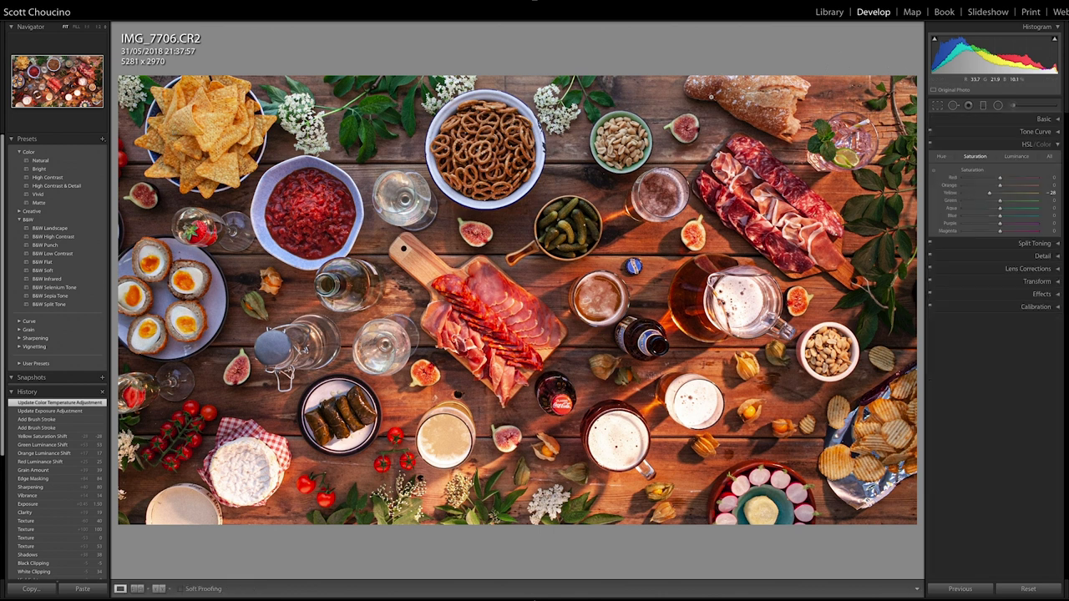
- Paint a new brush adjustment to brighten the plate of eggs
click(1014, 106)
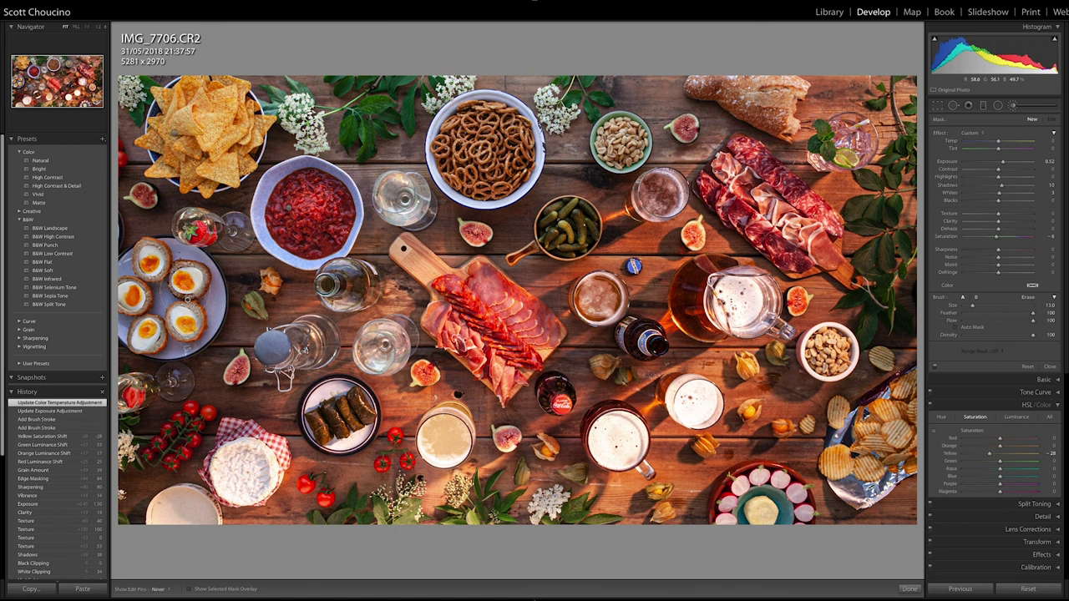
key(h)
mouse_move(147, 299)
mouse_down()
mouse_move(137, 276)
mouse_move(181, 258)
mouse_move(209, 316)
mouse_up()
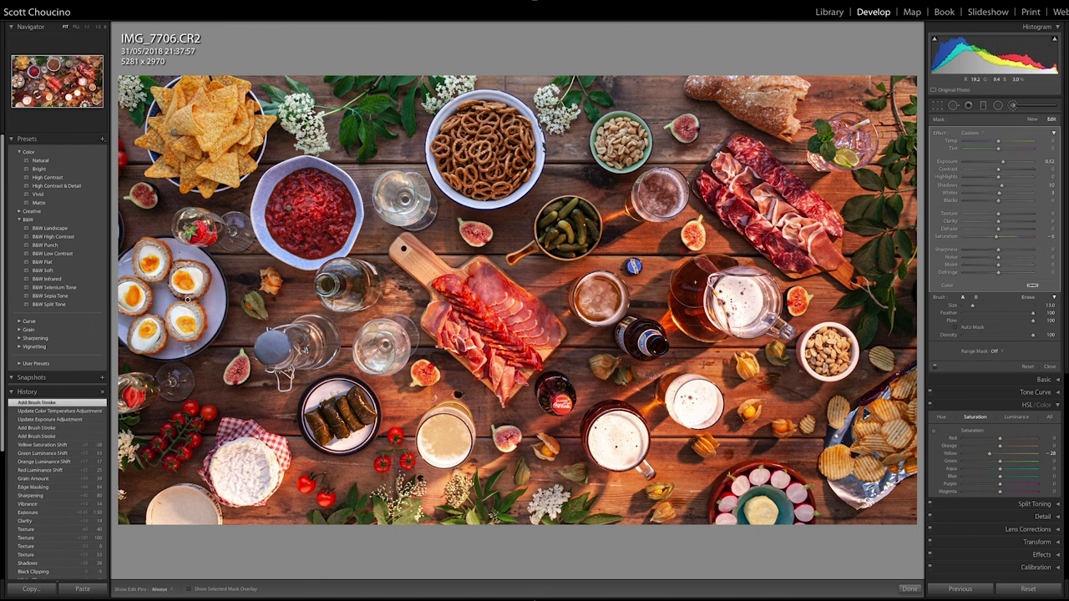
- Zoom in on the beer glasses and start a brush with Exposure and Saturation reset, Whites -13
key(k)
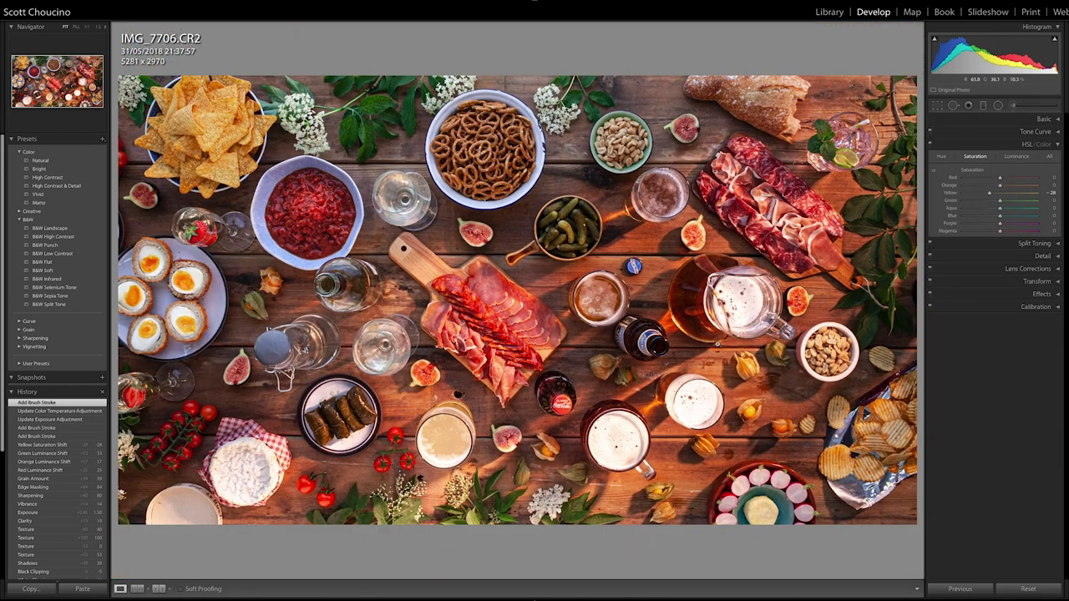
click(671, 407)
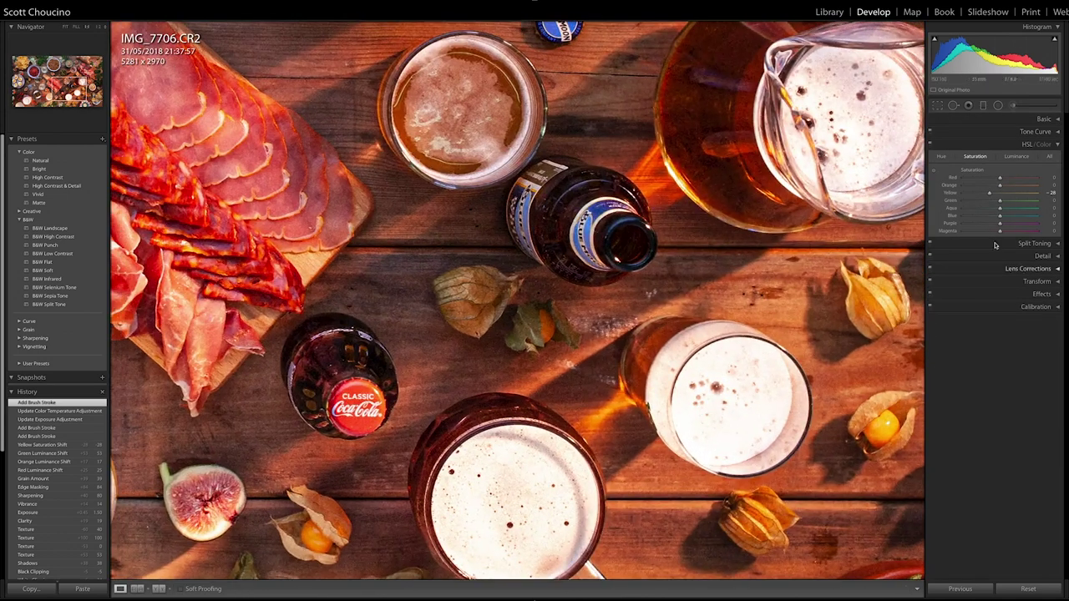
key(k)
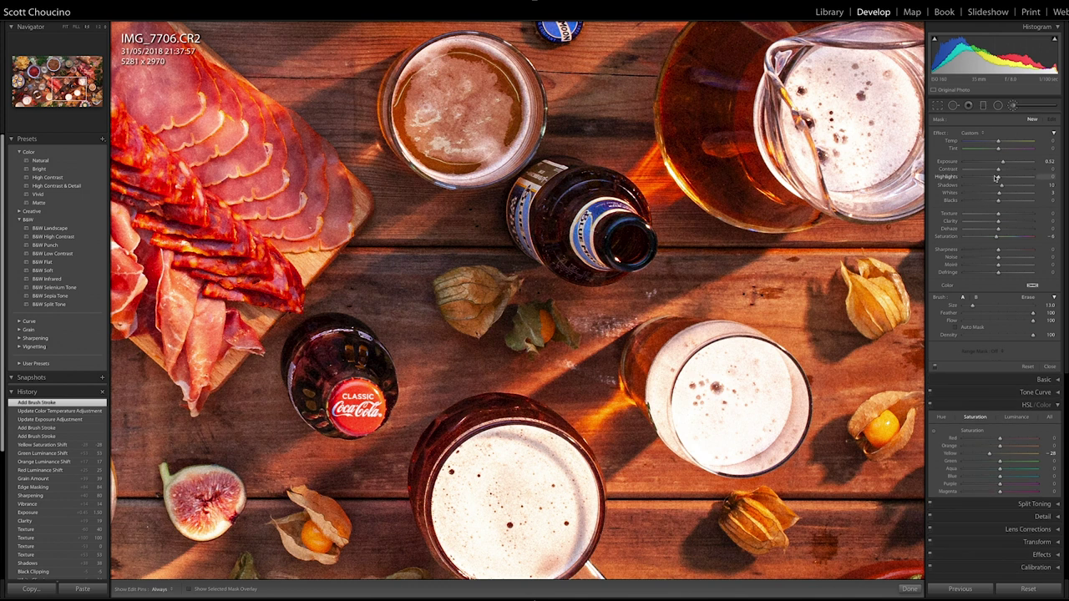
double_click(947, 162)
double_click(944, 239)
drag(999, 193, 993, 193)
- Paint over the beer glass, beer foam and glass jug, then compare with the original
key(h)
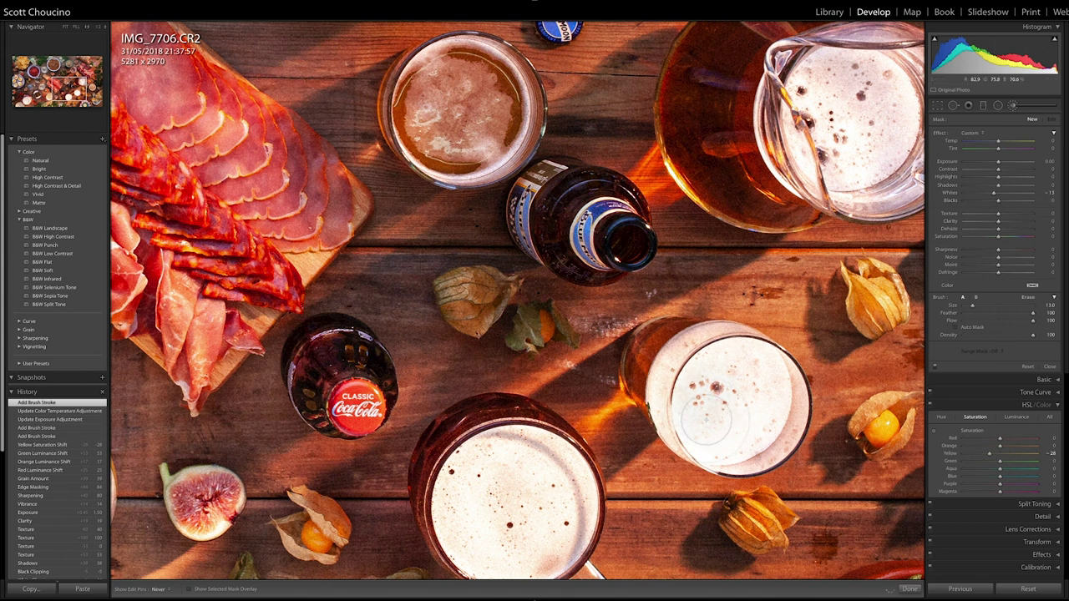
mouse_move(716, 388)
mouse_down()
mouse_move(739, 370)
mouse_move(722, 355)
mouse_up()
key(h)
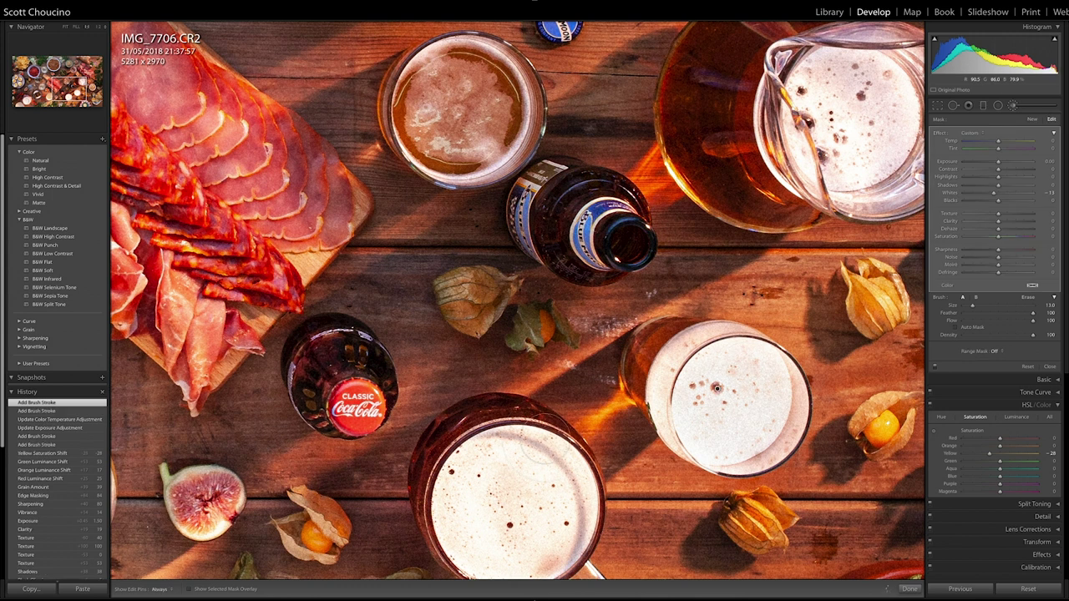
key(h)
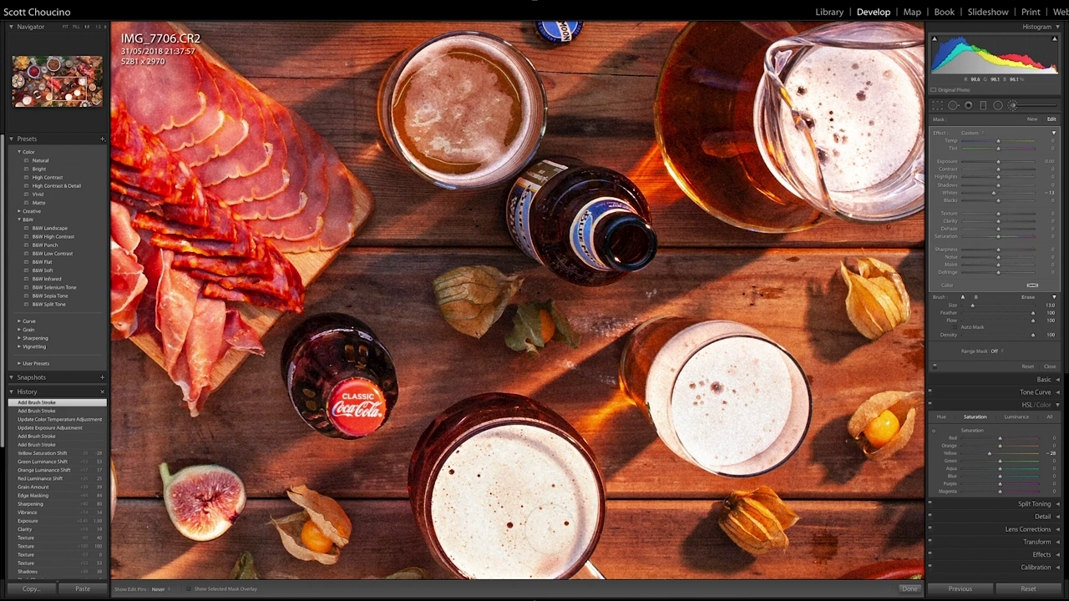
drag(501, 539, 535, 528)
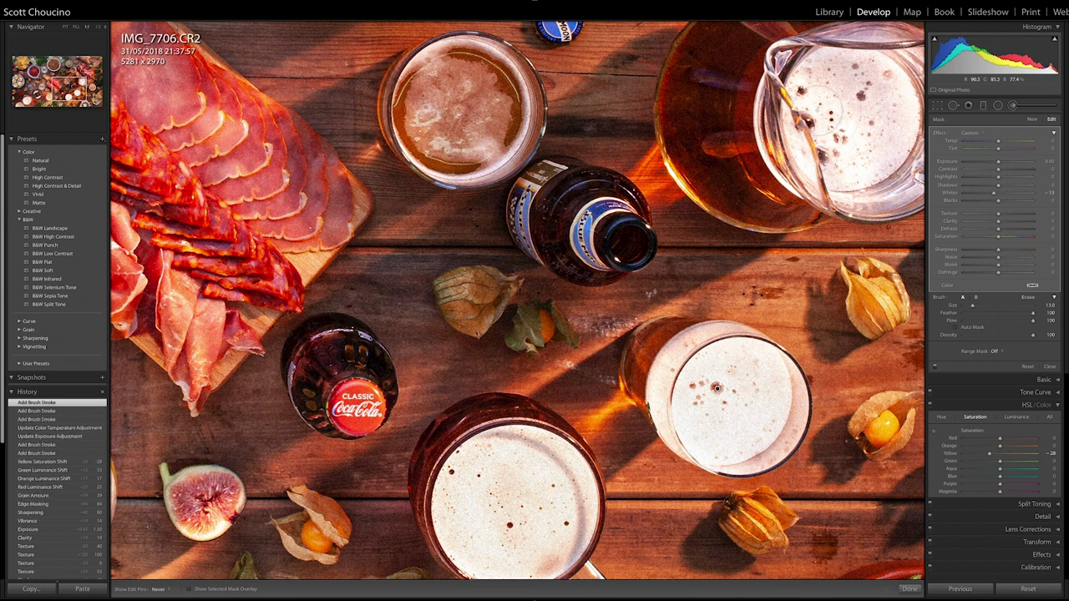
mouse_move(805, 150)
mouse_down()
mouse_move(885, 138)
mouse_move(822, 105)
mouse_up()
key(h)
key(k)
key(backslash)
key(backslash)
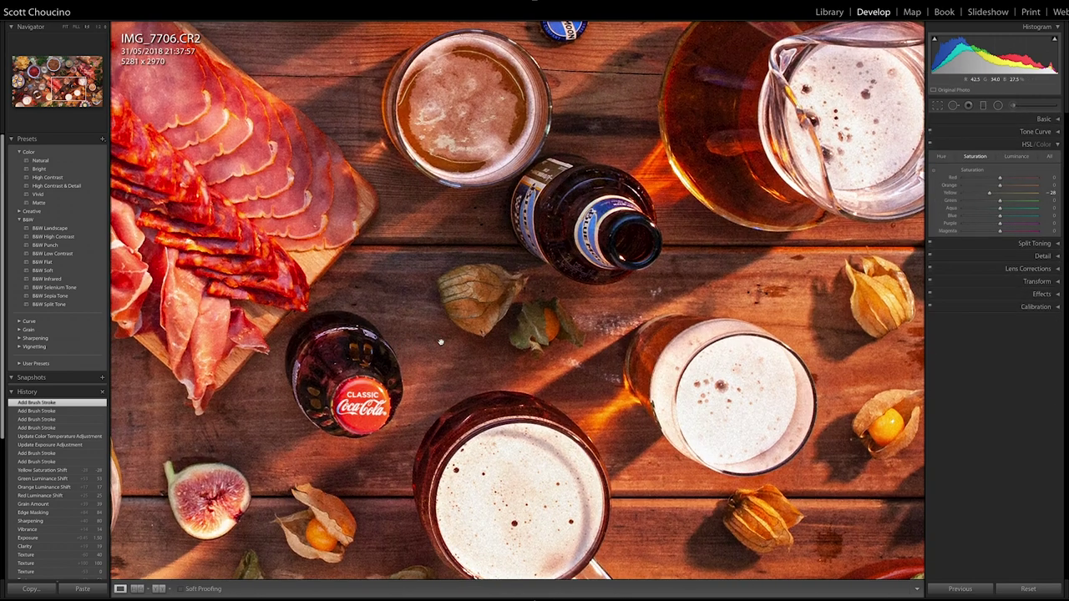
click(454, 343)
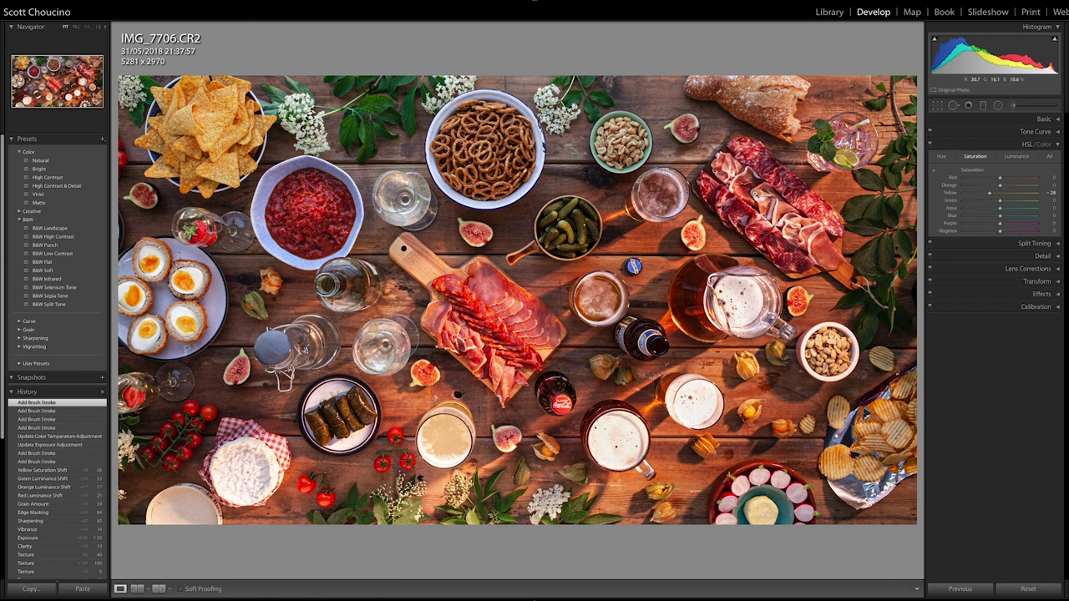
- Zoom in on the white cheese, paint a brush stroke to tone it down, then fit the photo
click(245, 491)
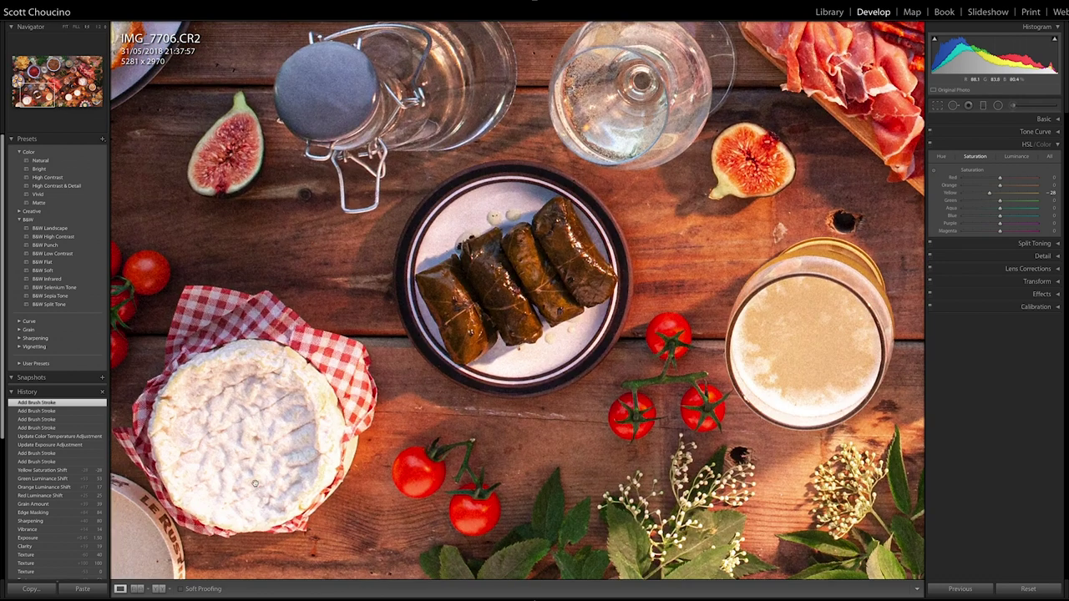
click(1022, 105)
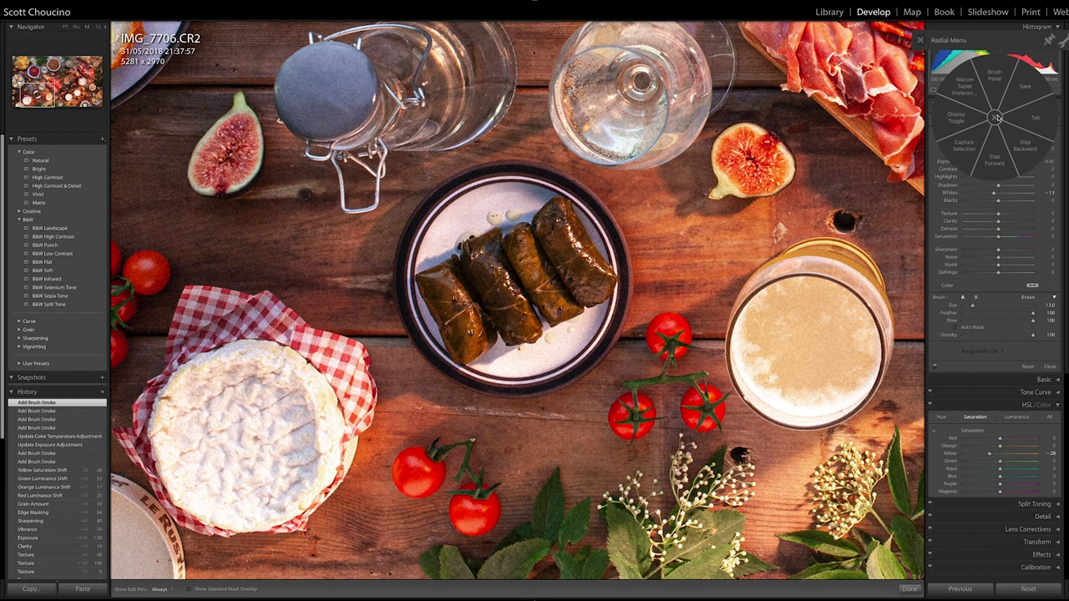
click(998, 119)
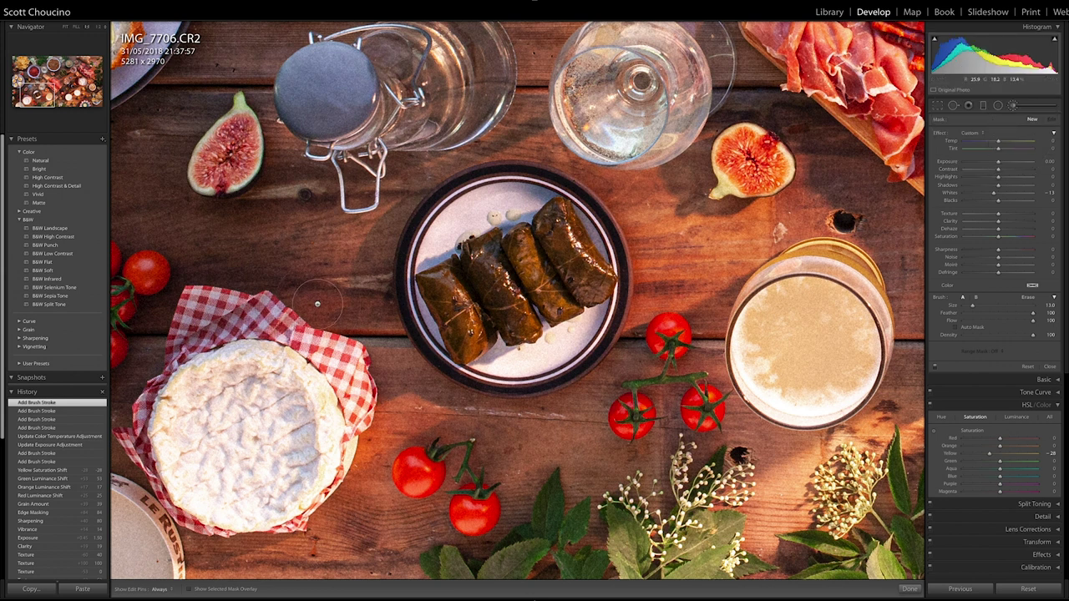
mouse_move(205, 460)
mouse_down()
mouse_move(194, 493)
mouse_move(219, 501)
mouse_move(261, 458)
mouse_move(327, 419)
mouse_up()
key(h)
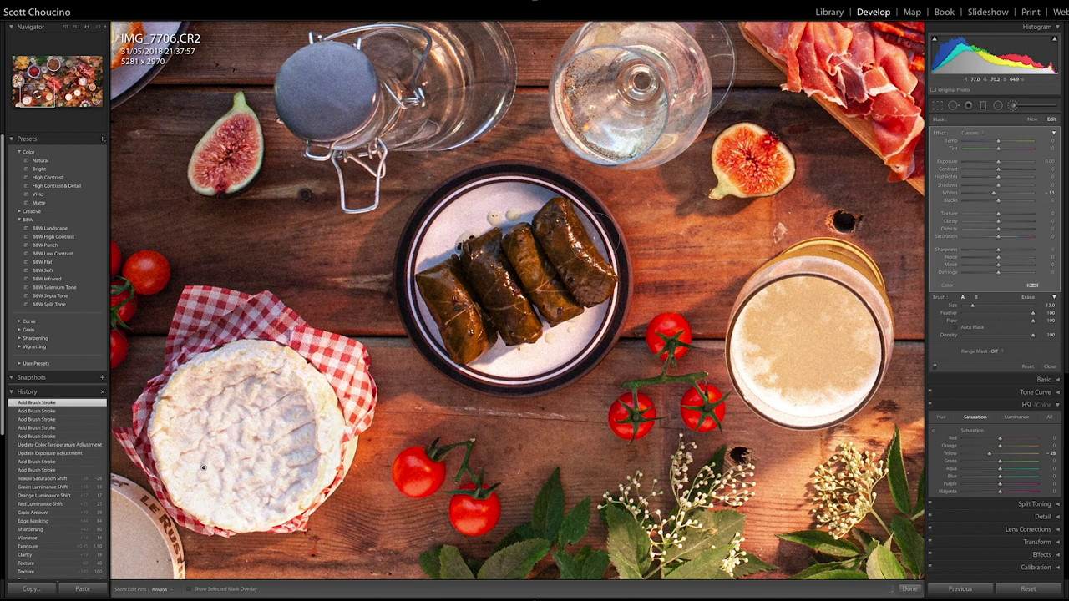
key(k)
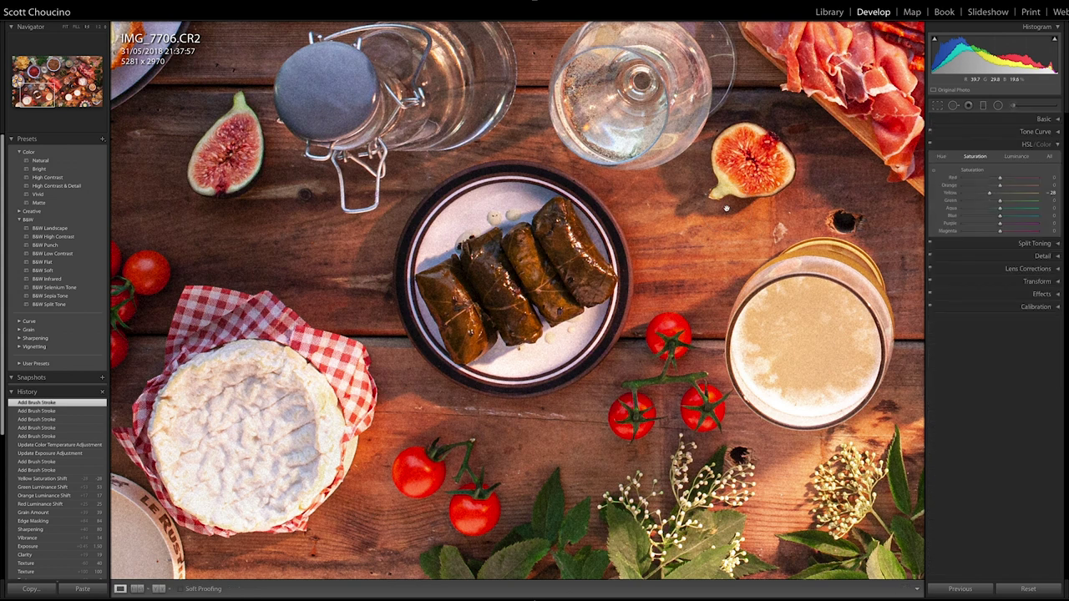
click(726, 208)
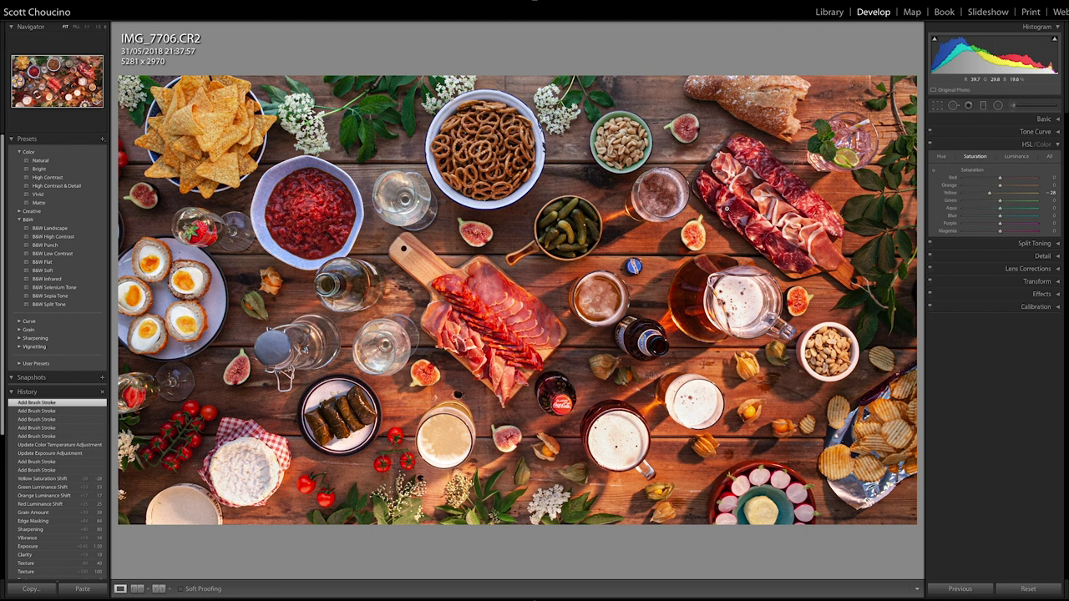
key(backslash)
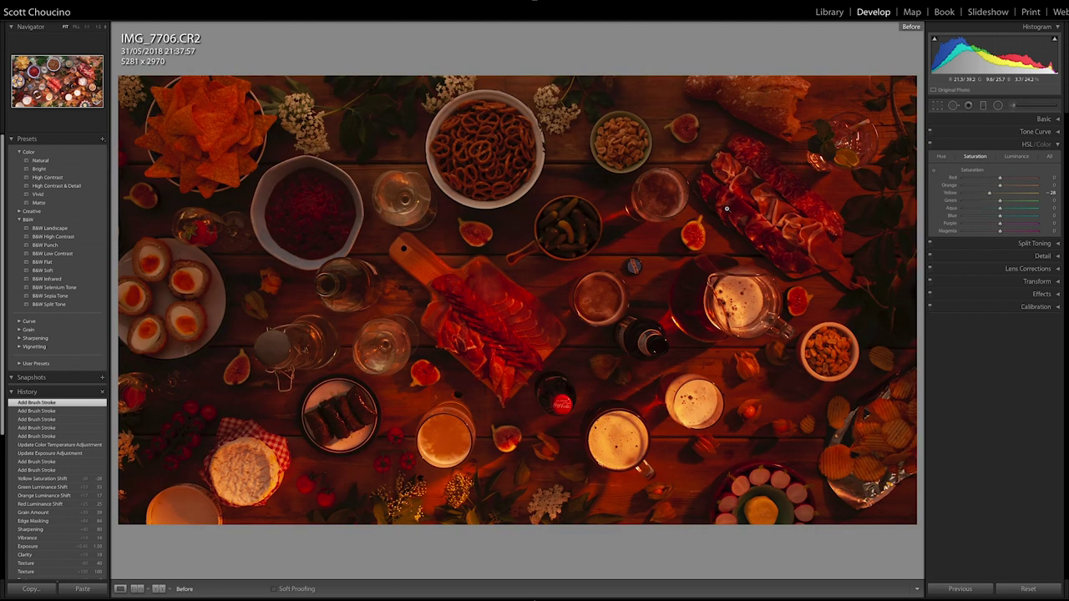
key(backslash)
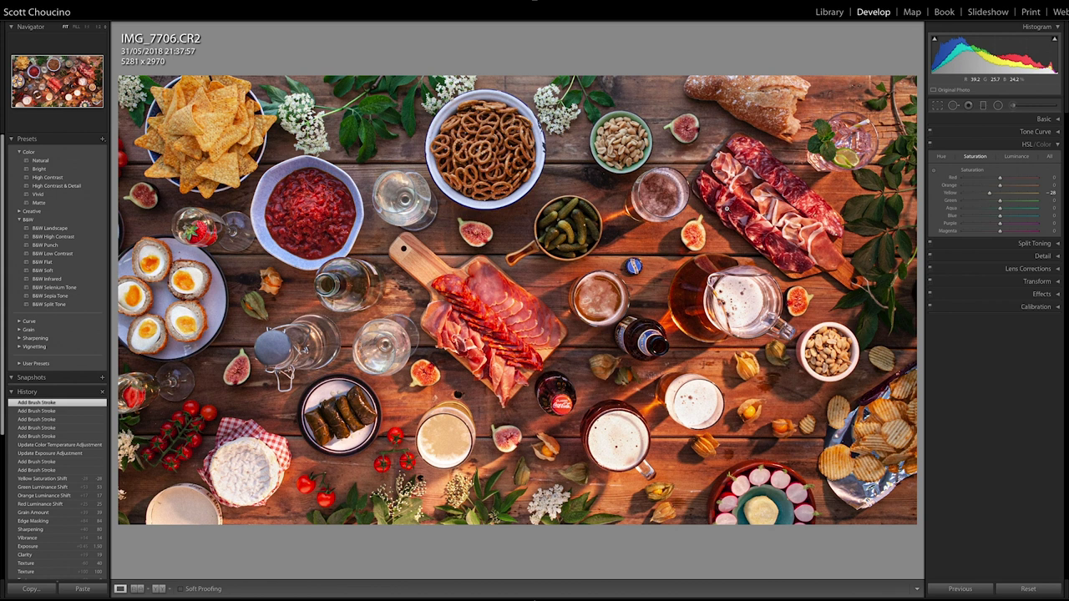